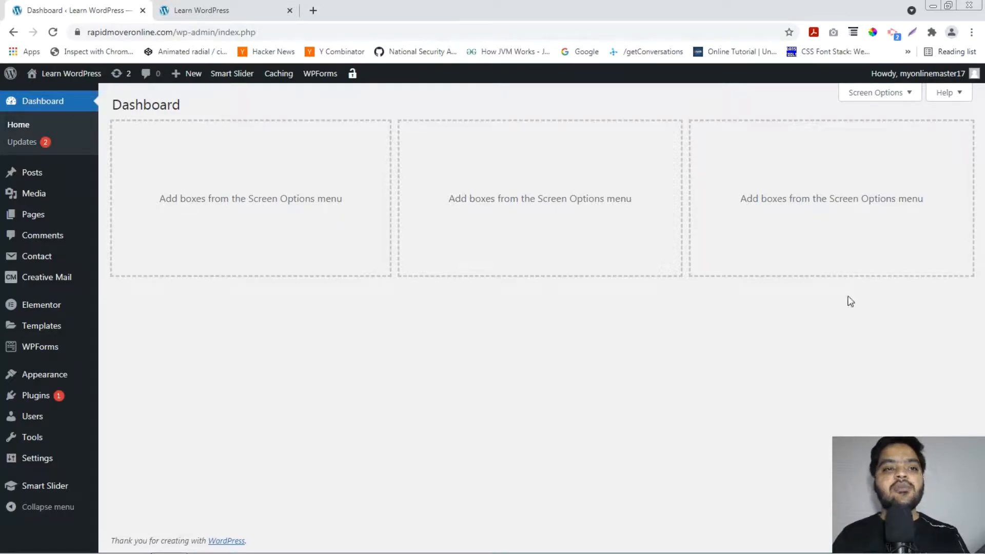
Step: Reload the live home page at rapidmoveronline.com to check how the site currently appears
left_click(226, 10)
left_click(193, 34)
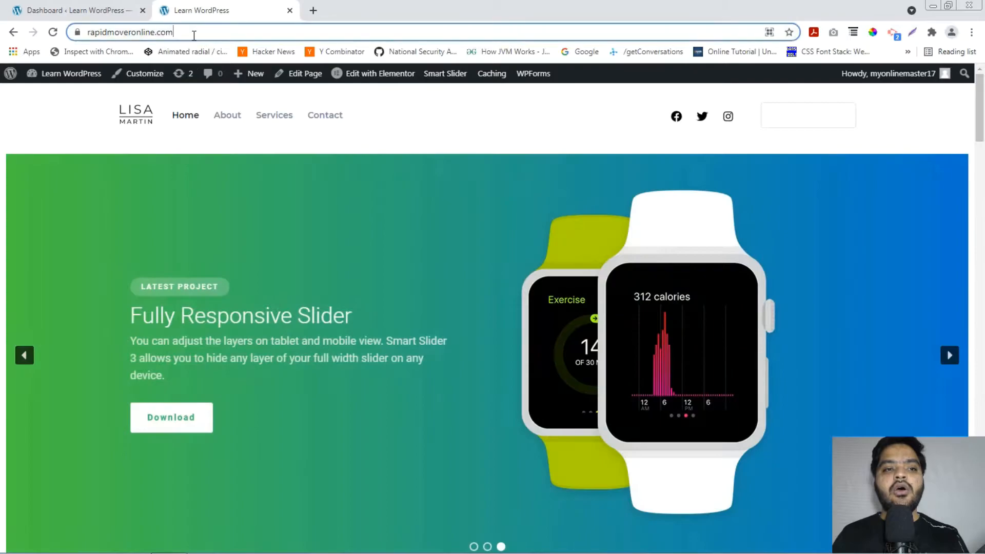
key("Return")
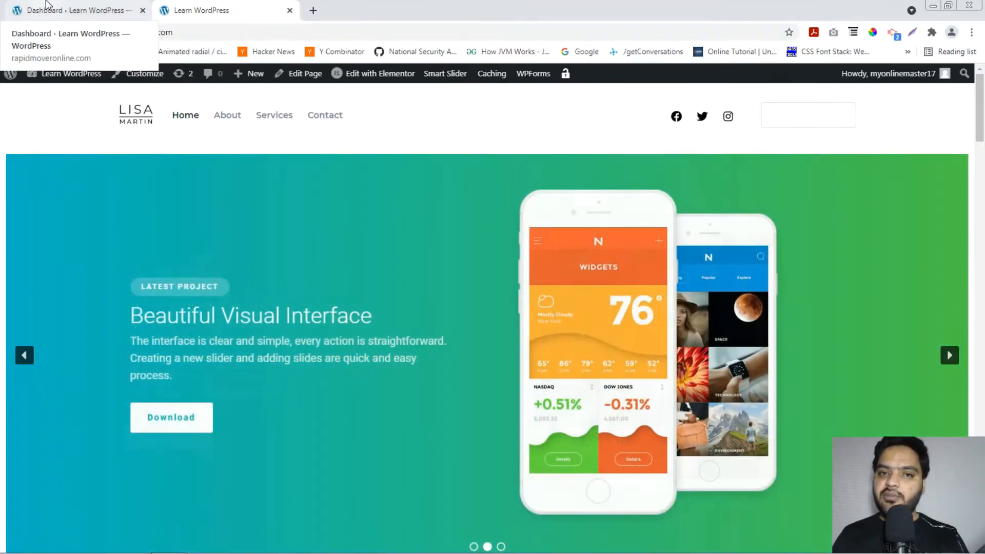
Step: Search the plugin directory for "coming soon", and install and activate Coming Soon Page, Maintenance Mode & Landing Pages by SeedProd
left_click(45, 6)
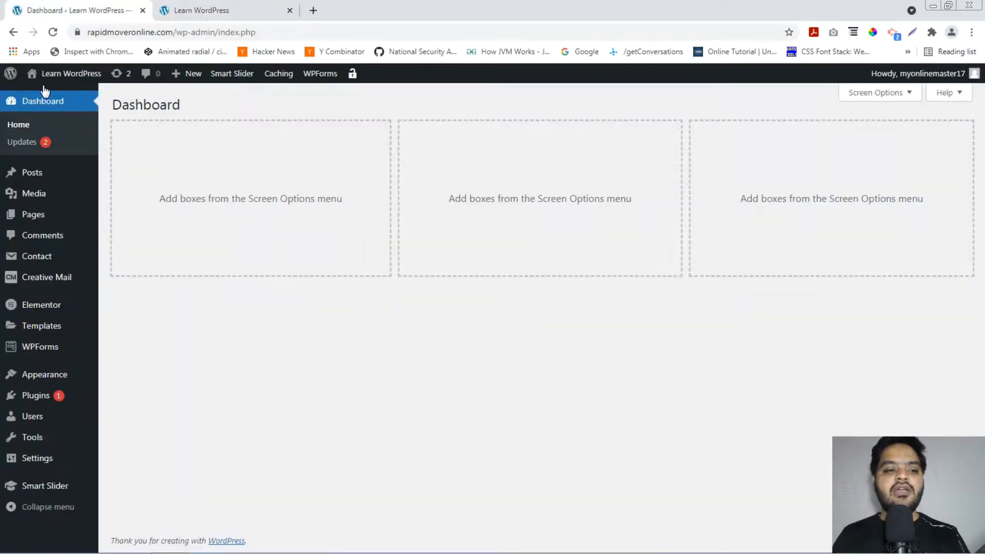
mouse_move(38, 398)
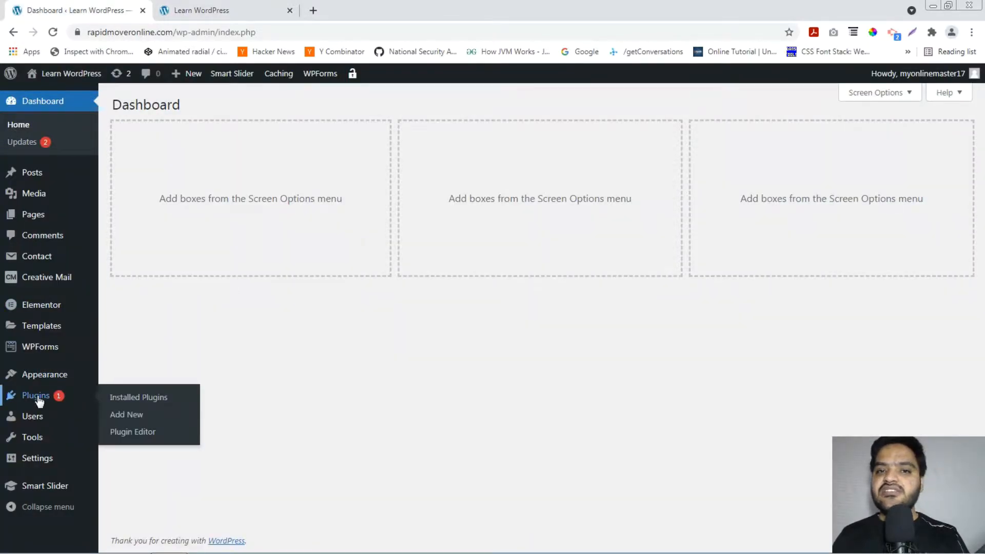
left_click(141, 419)
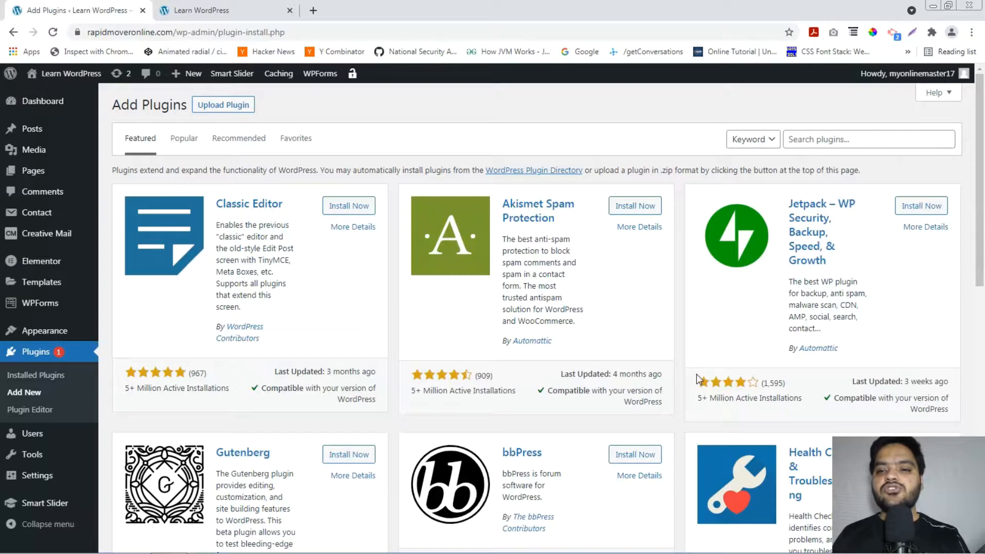
left_click(872, 135)
type("coming s")
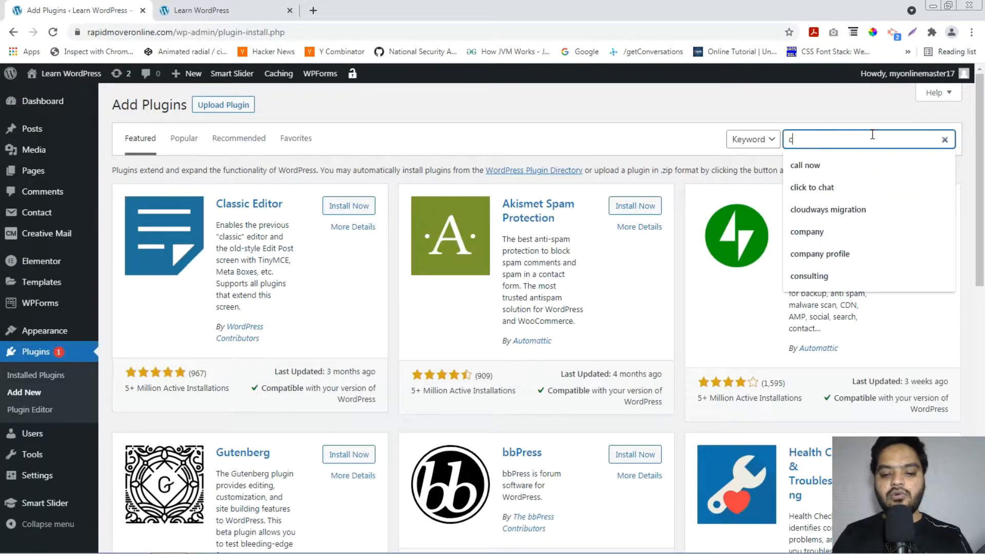
type("oon")
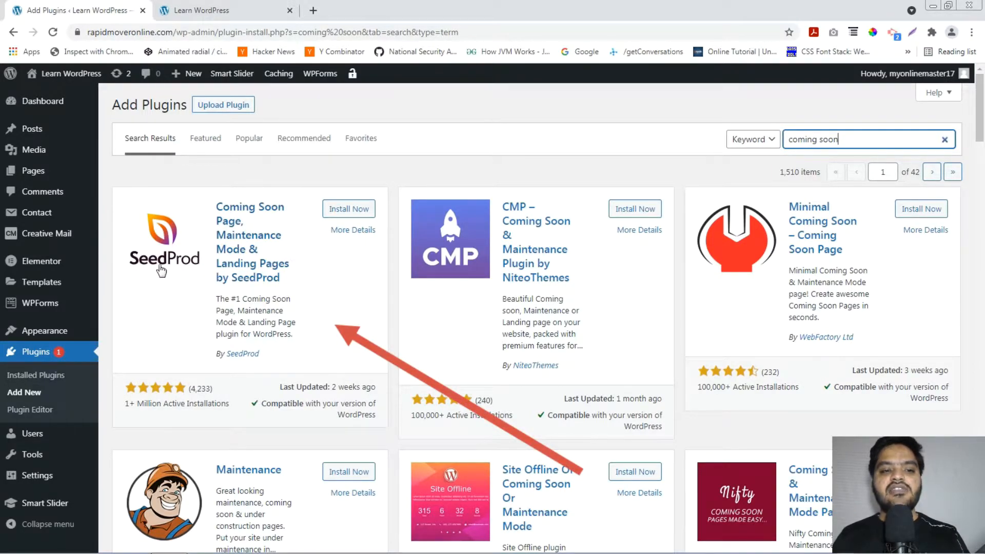
left_click(340, 211)
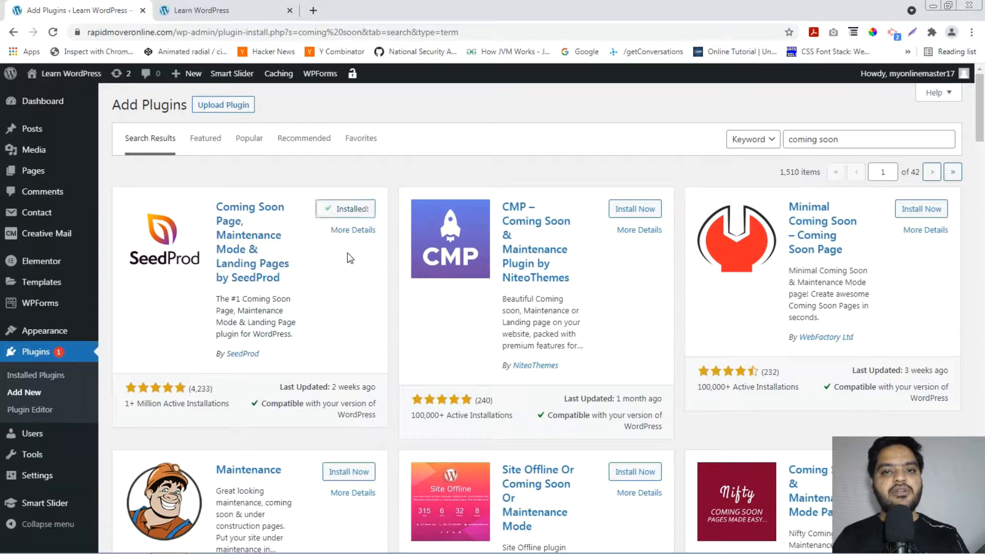
left_click(360, 211)
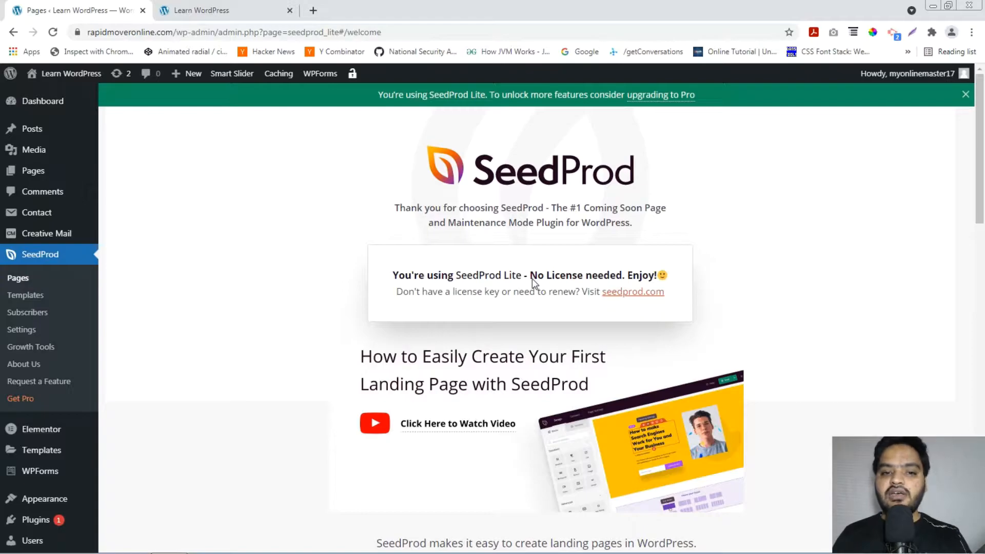
Step: Look through the SeedProd welcome page and start creating the first page
scroll(485, 314, "down", 4)
scroll(560, 284, "down", 11)
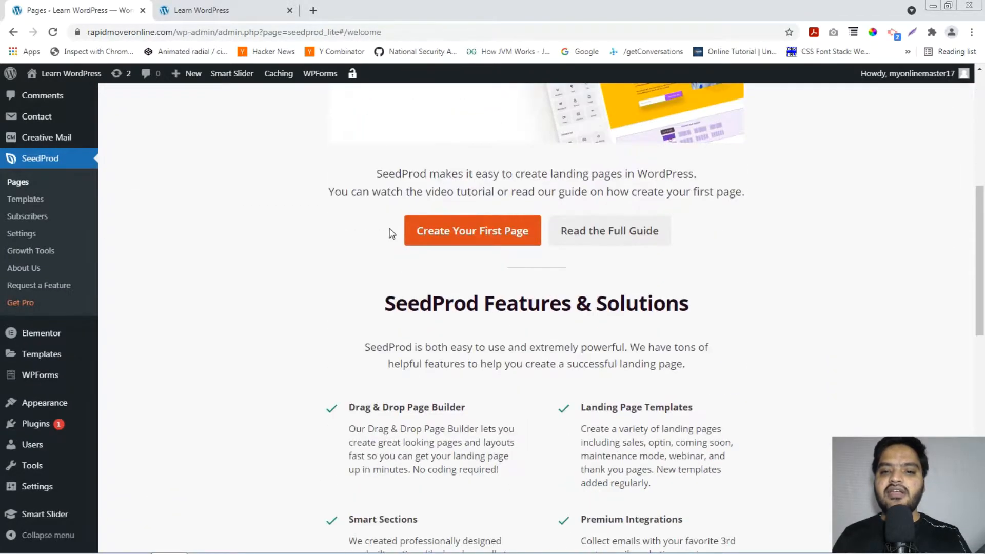
scroll(562, 328, "down", 6)
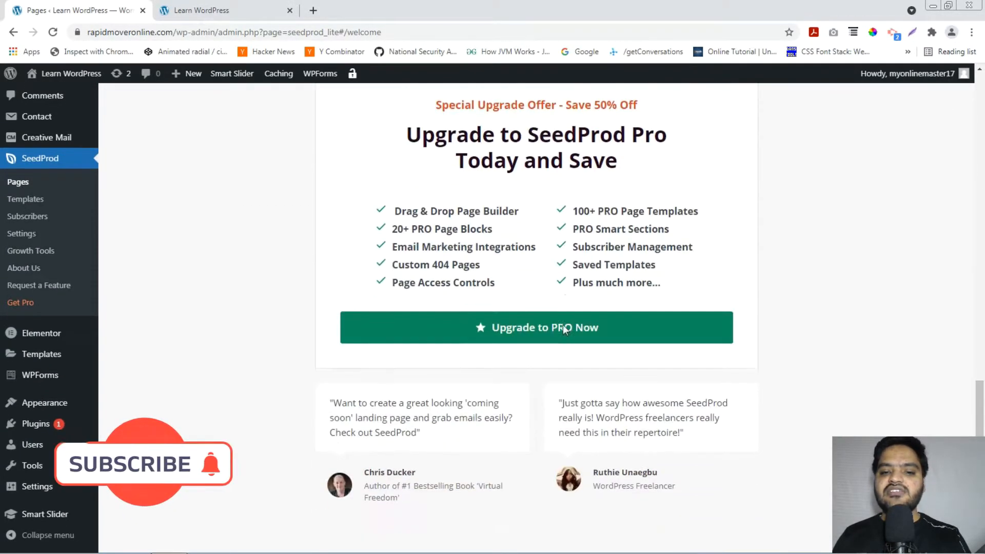
scroll(562, 331, "up", 12)
scroll(562, 331, "up", 3)
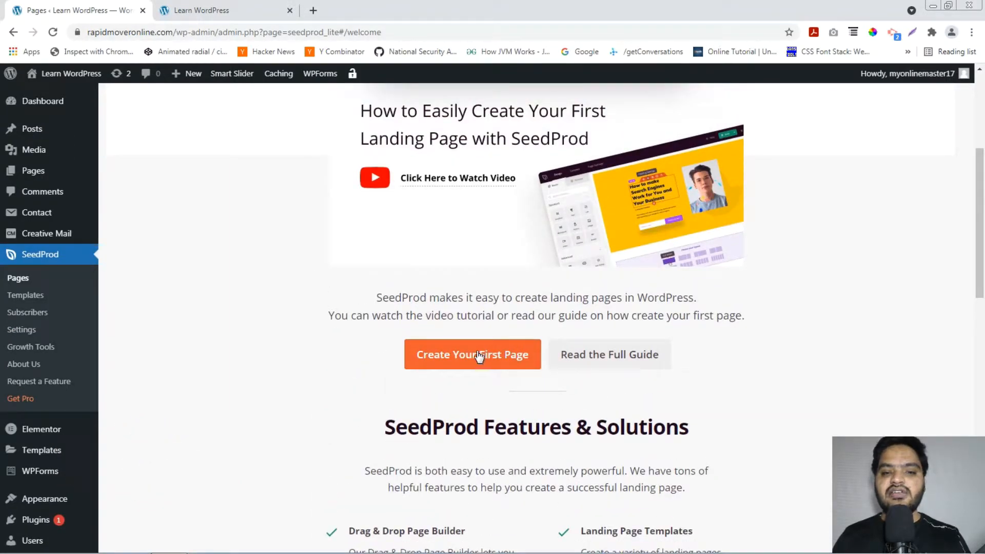
left_click(479, 356)
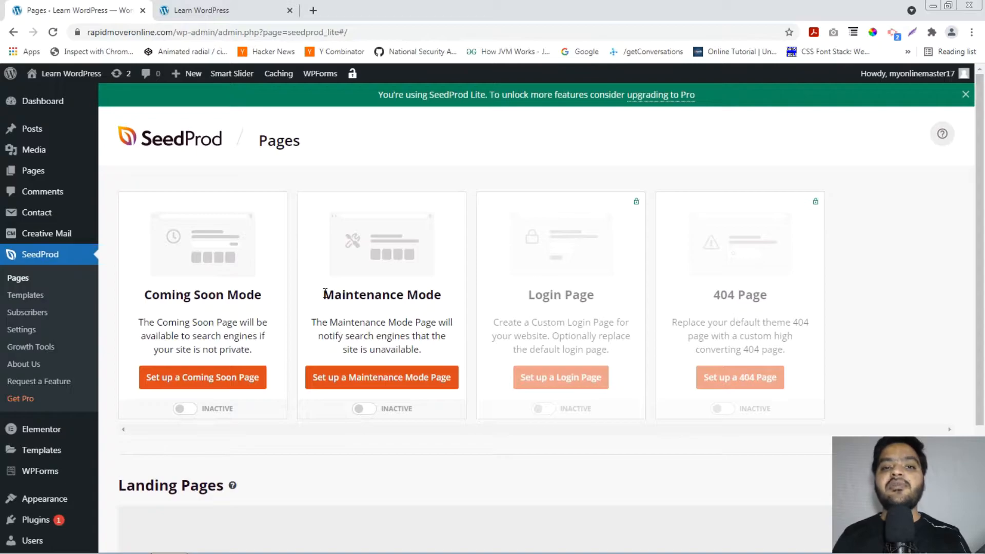
Step: Activate Maintenance Mode for the site in SeedProd's page modes
left_click_drag(325, 292, 434, 322)
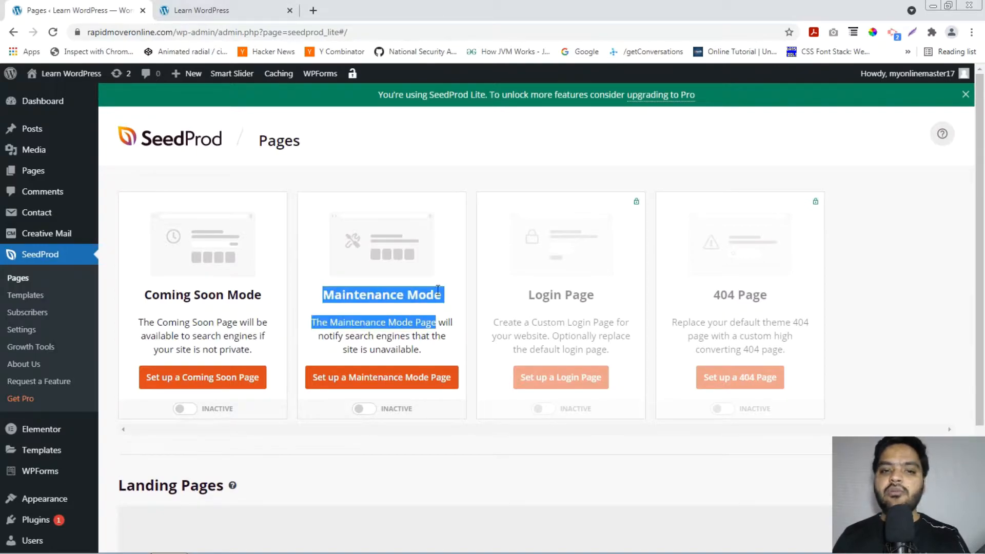
left_click(437, 288)
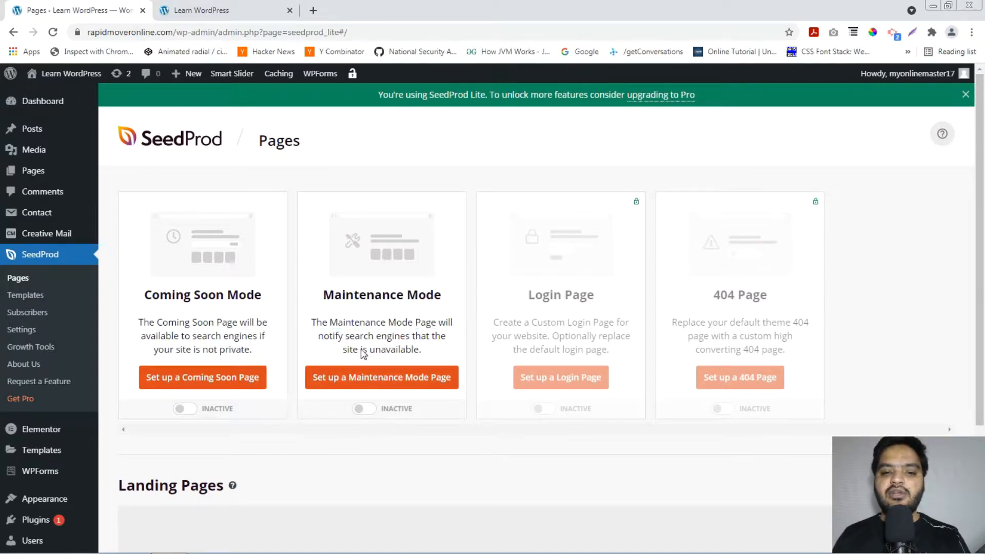
left_click(369, 410)
scroll(391, 446, "down", 3)
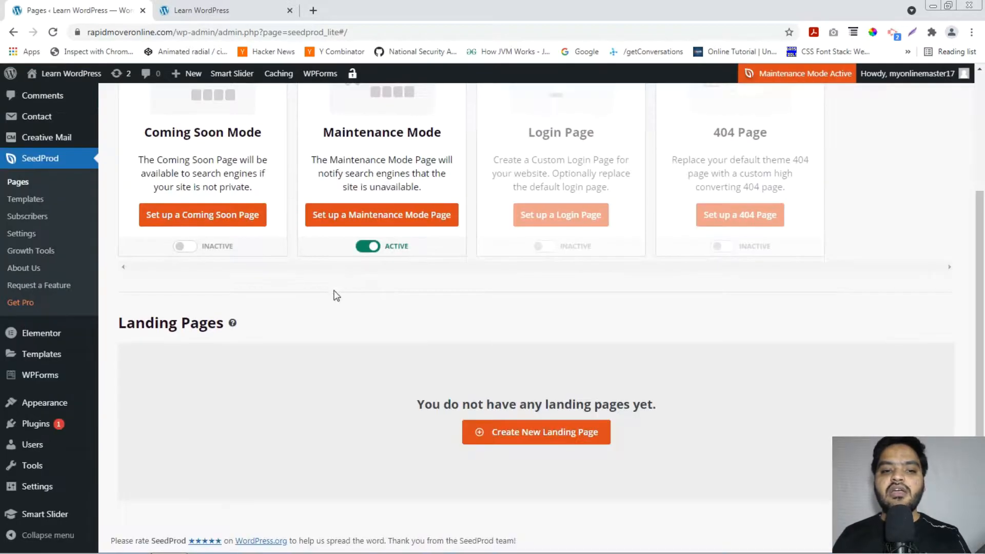
Step: Open rapidmoveronline.com in a new incognito window to check what visitors see
left_click(200, 8)
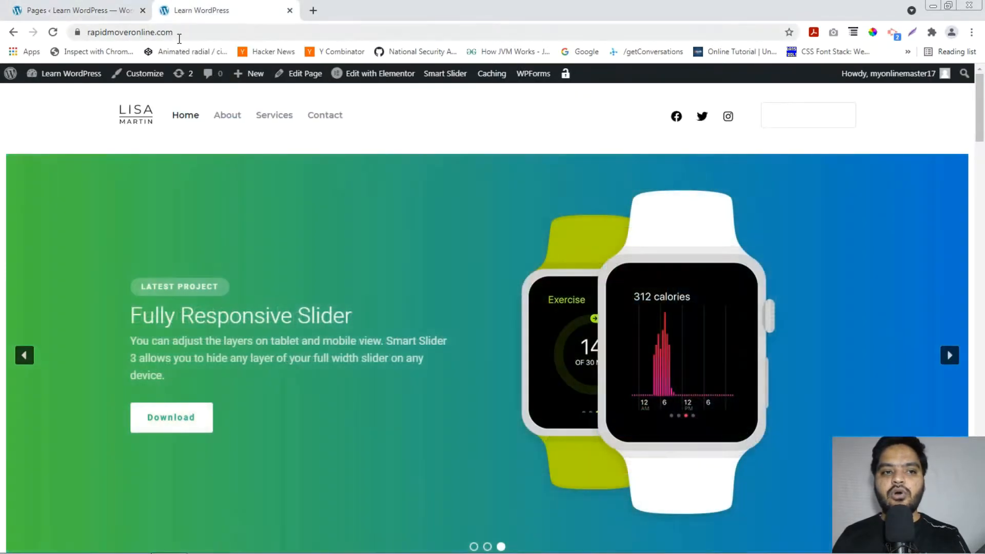
left_click(179, 35)
key("ctrl+c")
left_click(970, 31)
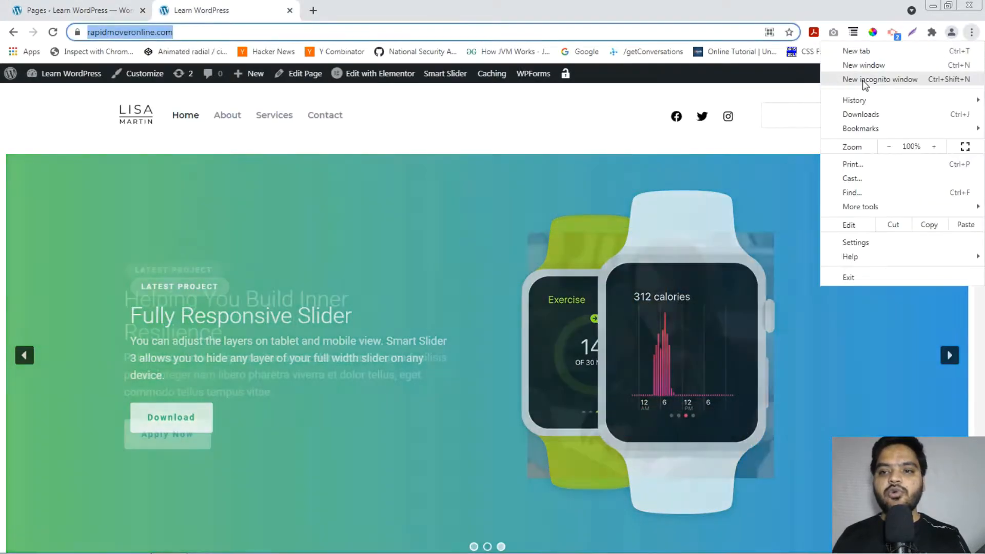
left_click(865, 80)
key("ctrl+v")
key("Return")
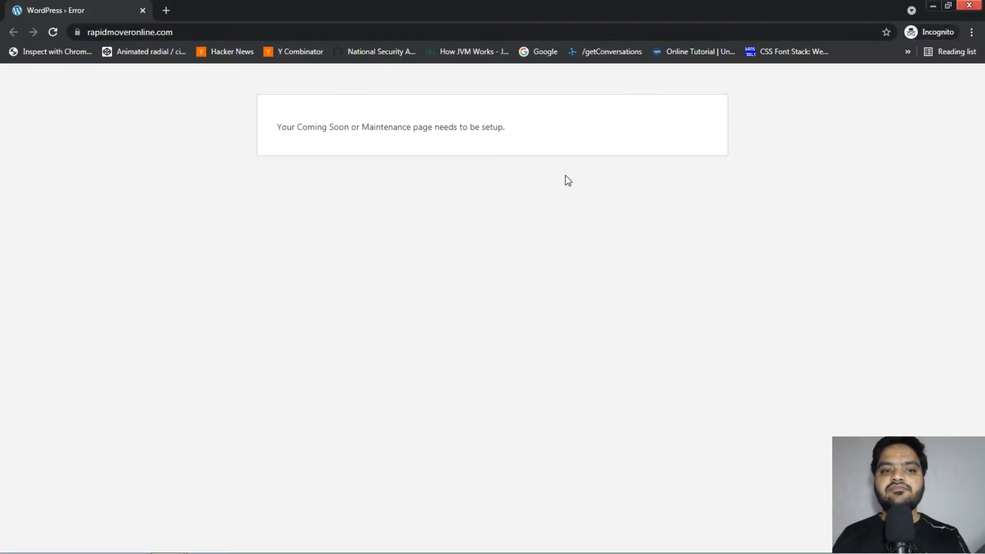
left_click_drag(275, 128, 507, 123)
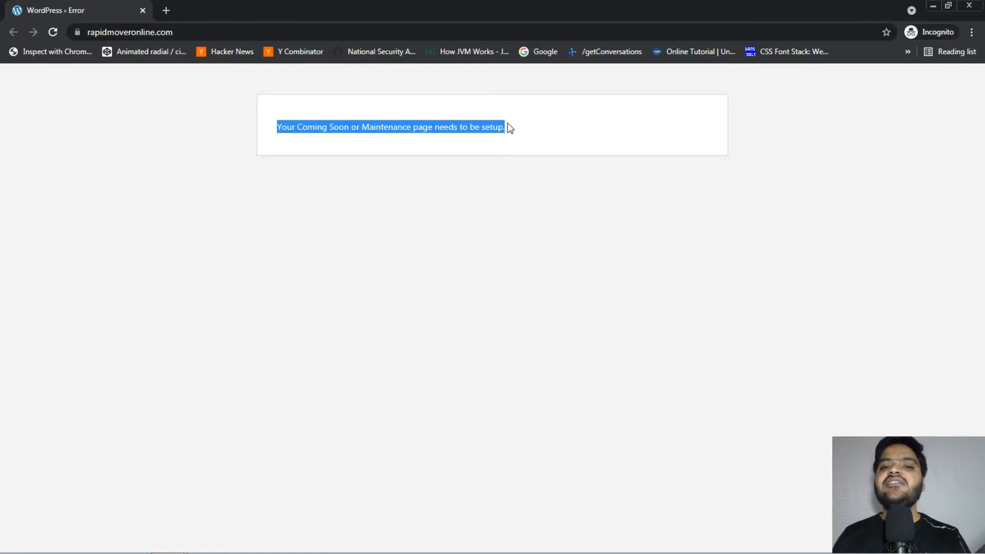
left_click(509, 124)
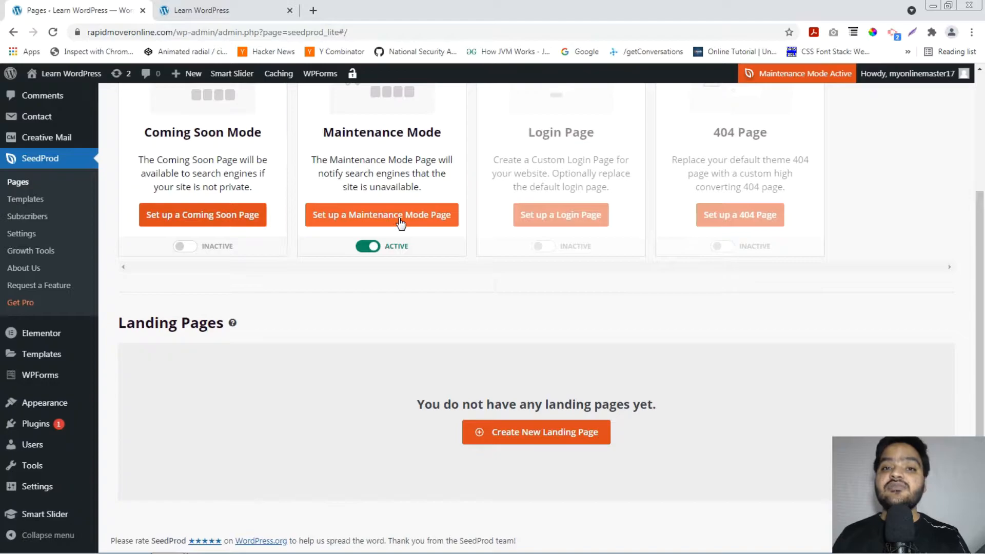
Step: Set up the maintenance mode page using the Down Maintenance Mode template
left_click(400, 220)
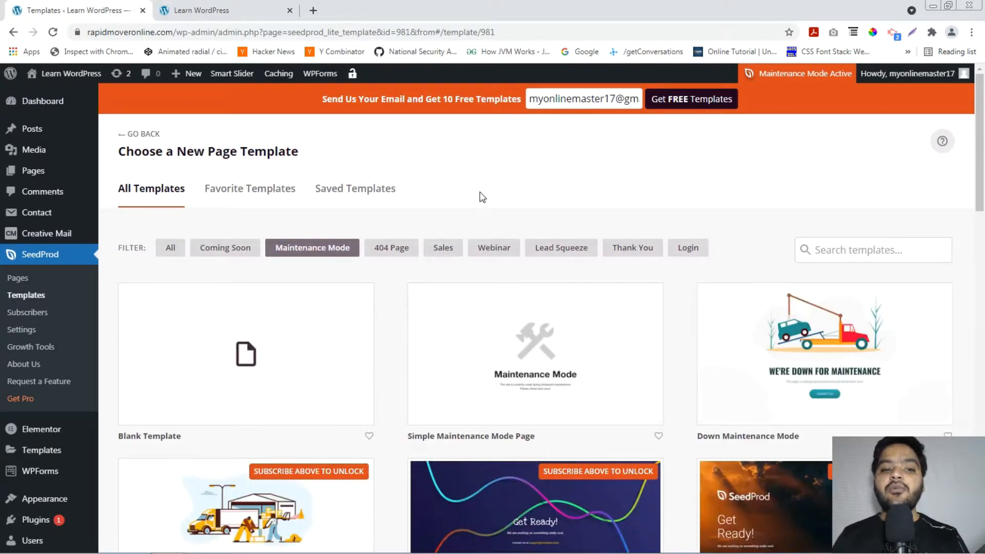
scroll(434, 204, "down", 2)
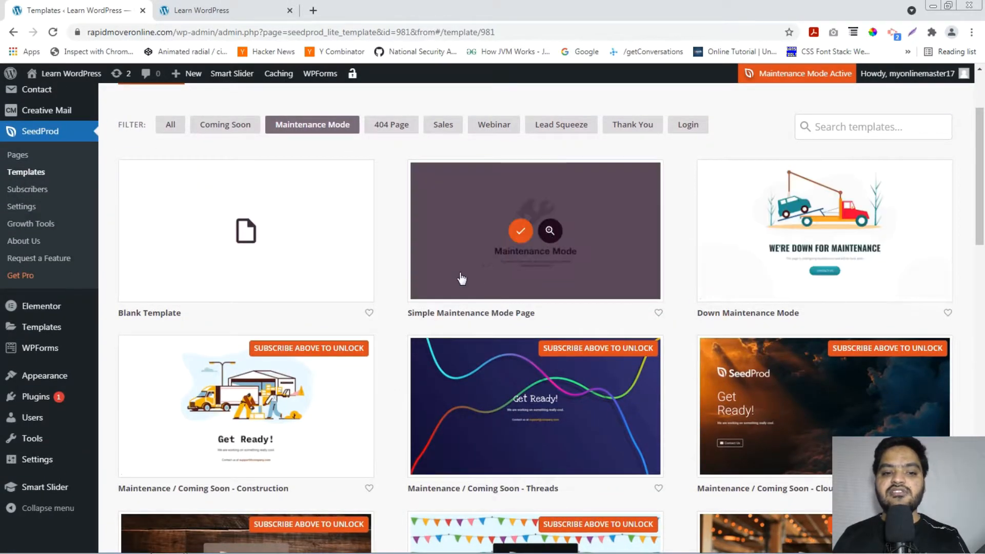
scroll(452, 282, "down", 3)
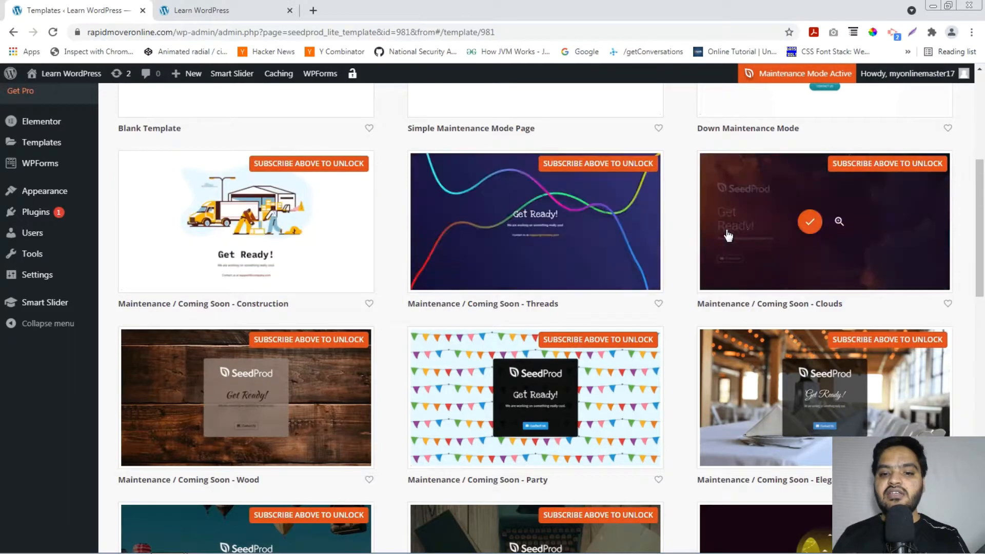
scroll(359, 328, "down", 2)
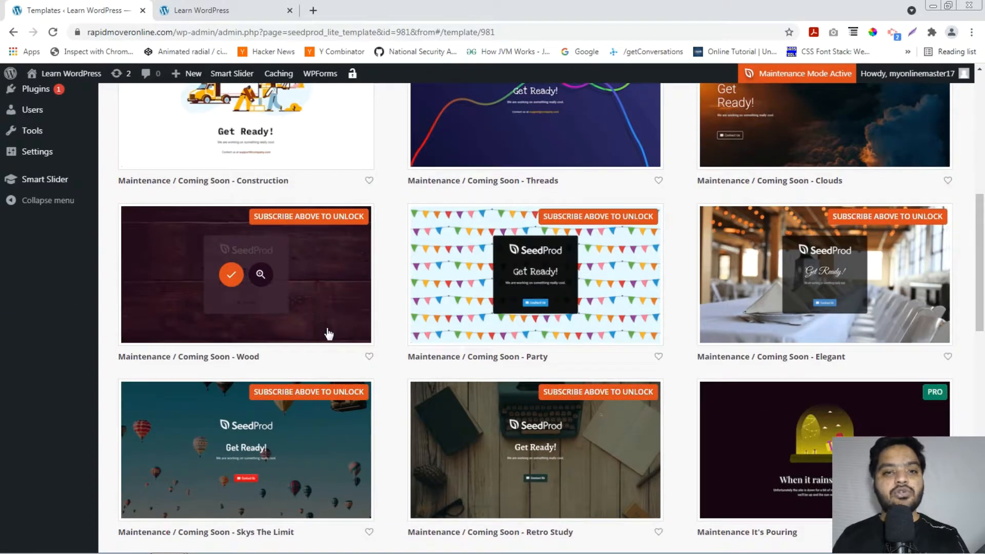
scroll(329, 334, "up", 8)
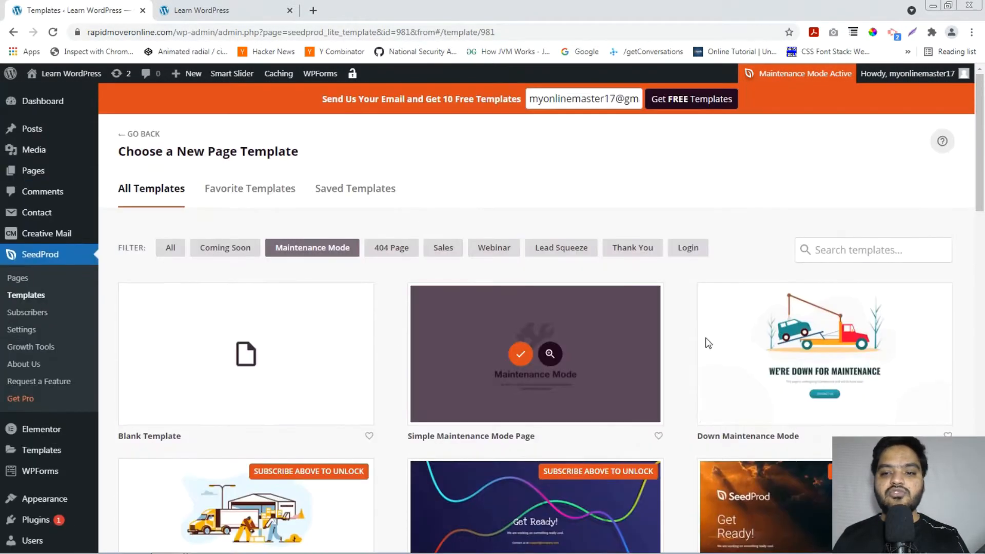
scroll(662, 356, "down", 5)
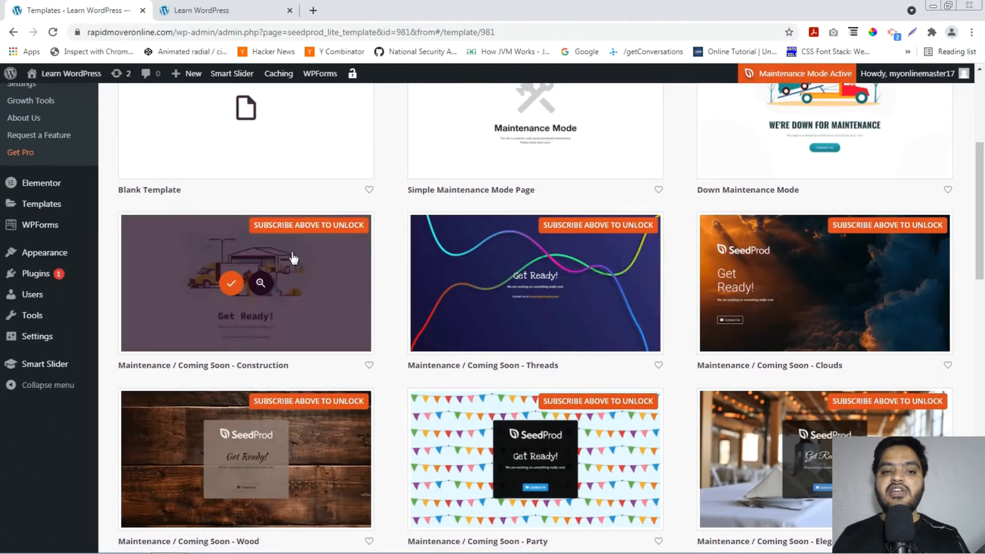
scroll(775, 275, "down", 5)
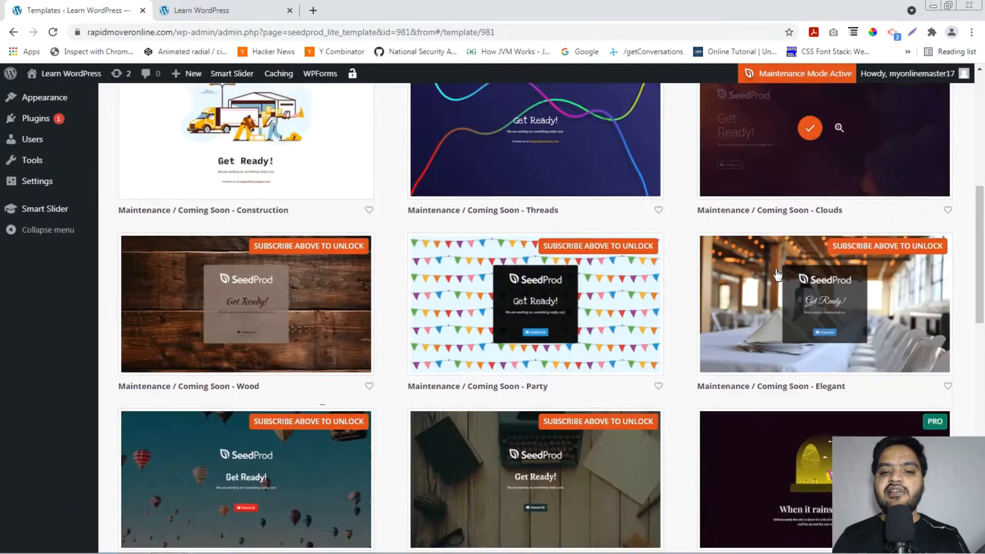
scroll(462, 311, "down", 6)
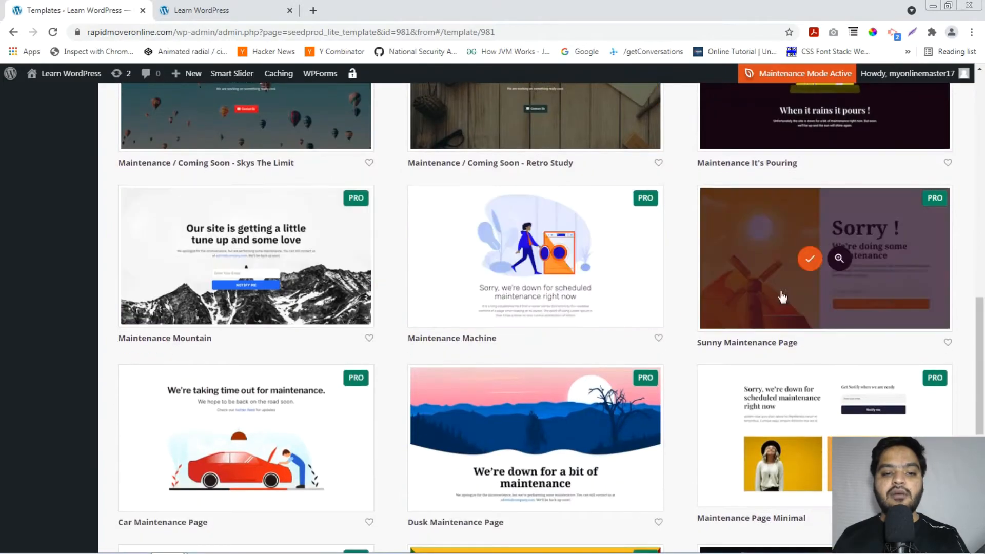
scroll(433, 398, "down", 5)
scroll(434, 398, "down", 5)
scroll(433, 398, "up", 12)
scroll(433, 398, "up", 10)
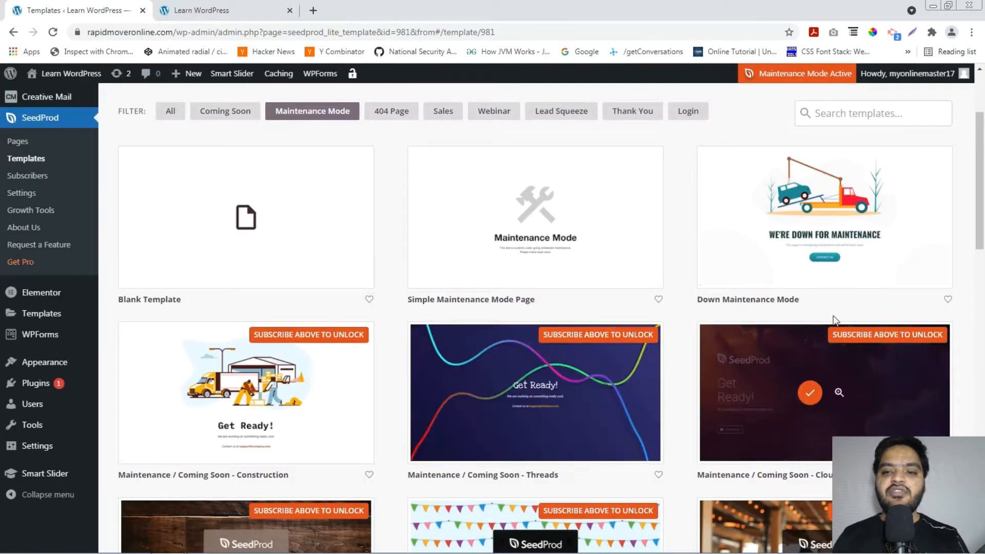
left_click(809, 221)
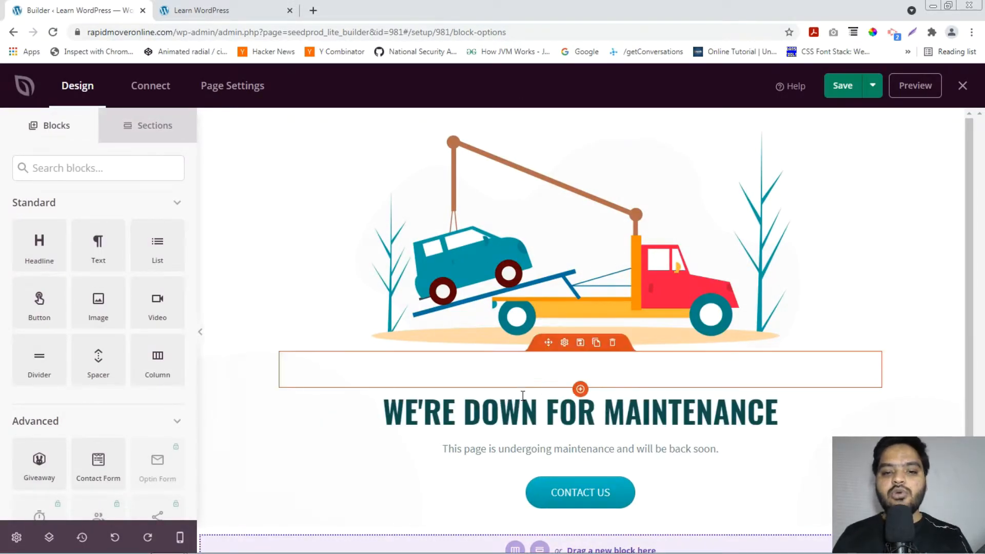
Step: Replace the maintenance page headline text with "Website is under construction."
left_click(481, 410)
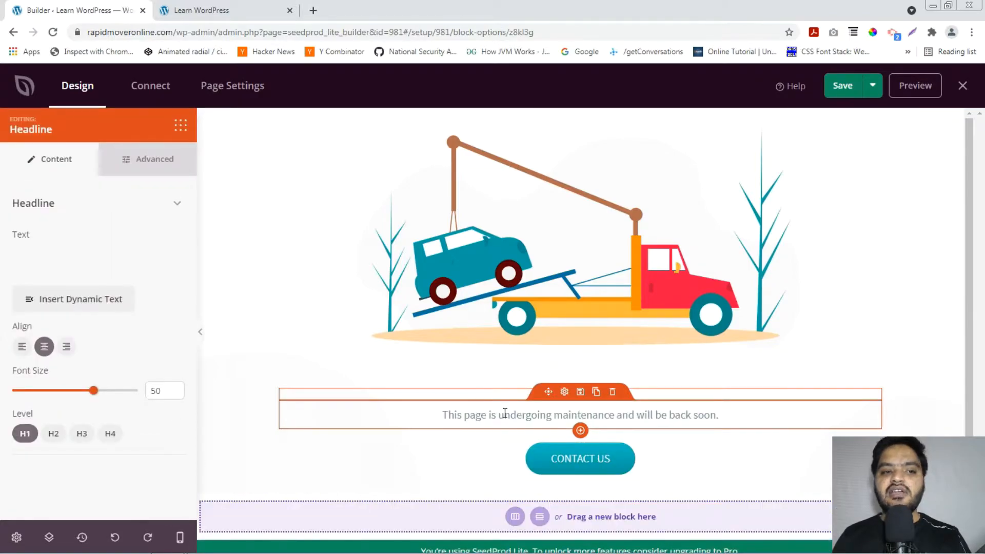
left_click(519, 291)
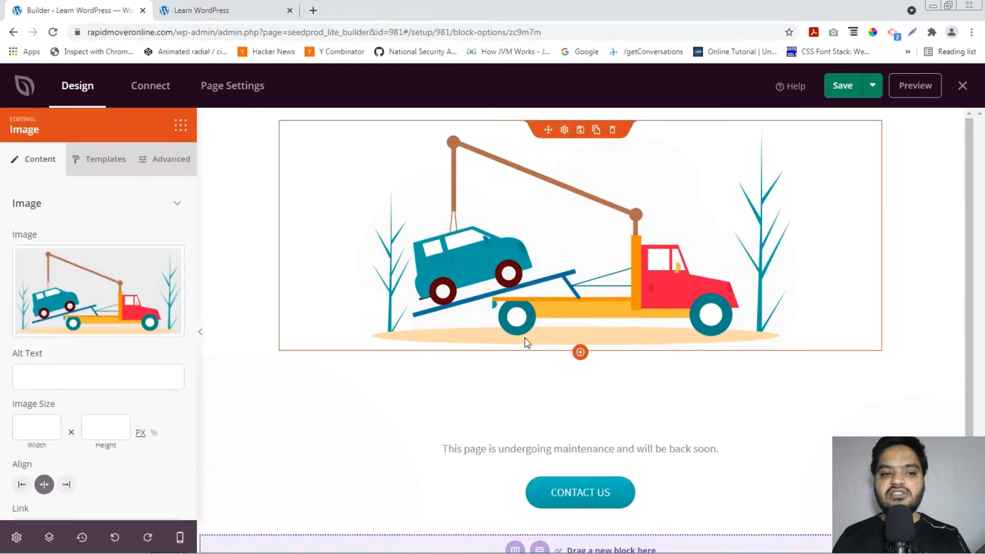
left_click(510, 408)
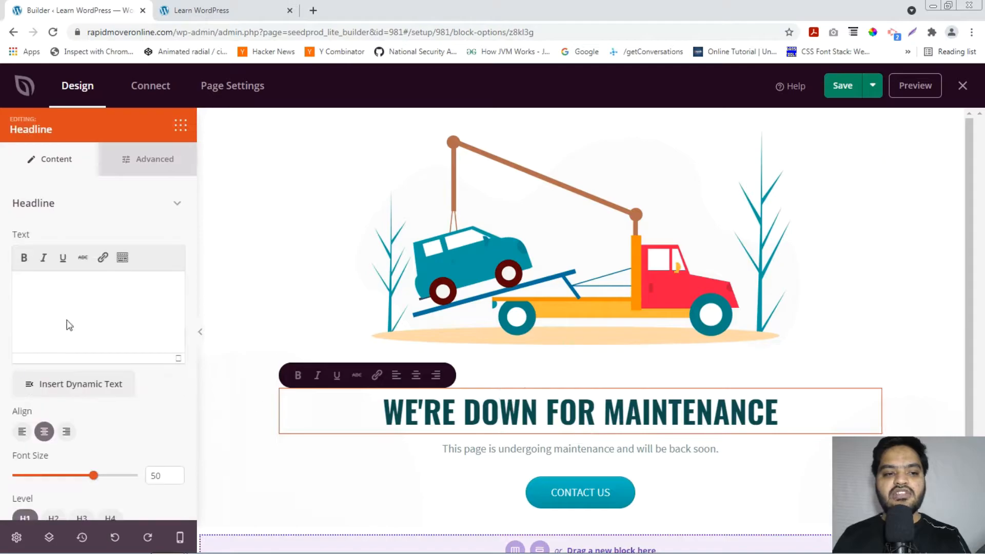
left_click_drag(158, 283, 12, 283)
type("Websi")
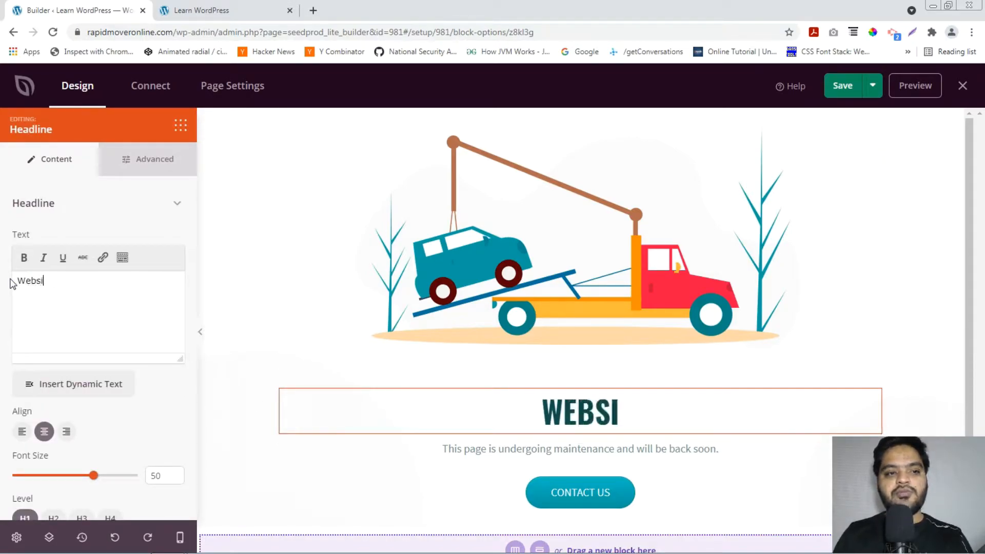
type("te is unde")
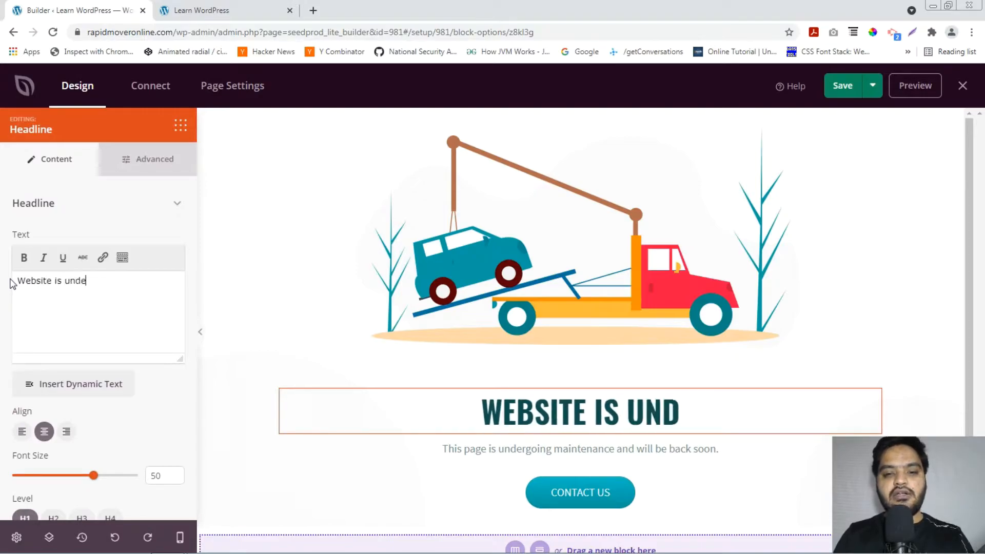
type("r constric")
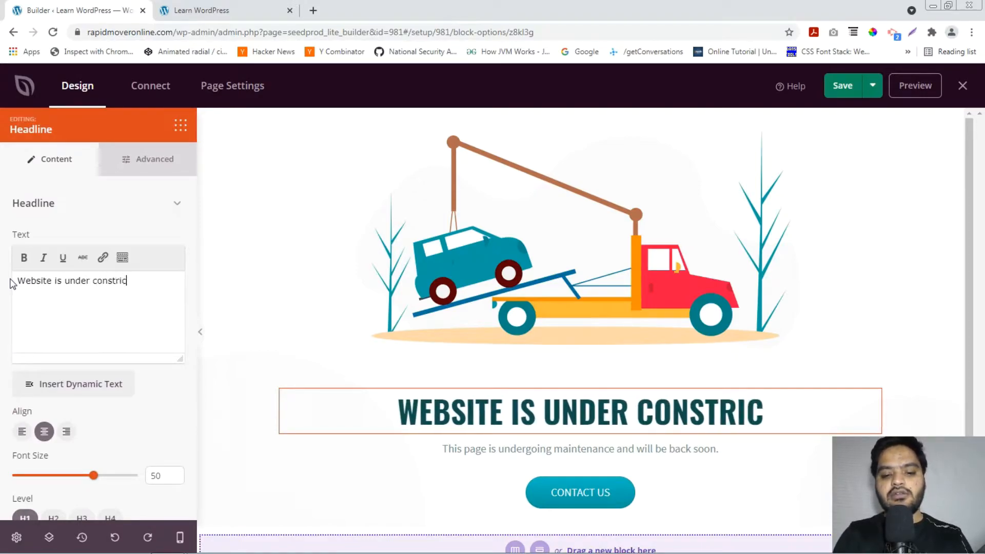
key("BackSpace")
key("BackSpace")
type("uction.")
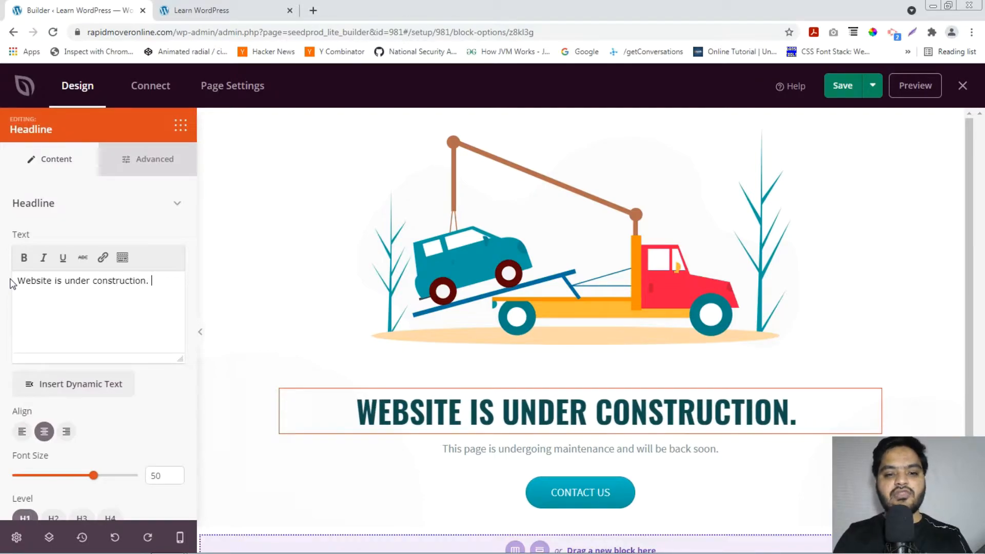
key("BackSpace")
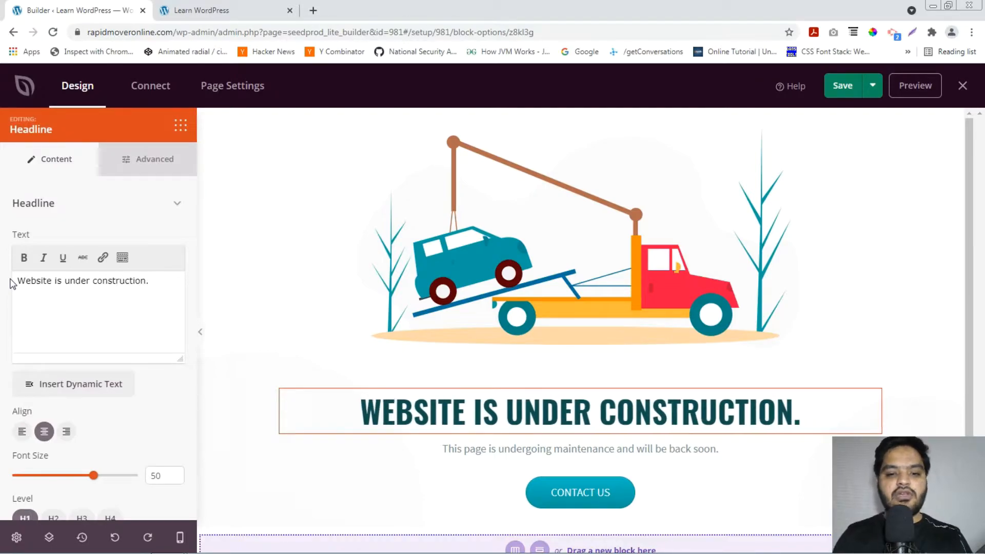
Step: Change the word "page" to "website" in the description text below the headline
left_click(484, 454)
left_click(57, 284)
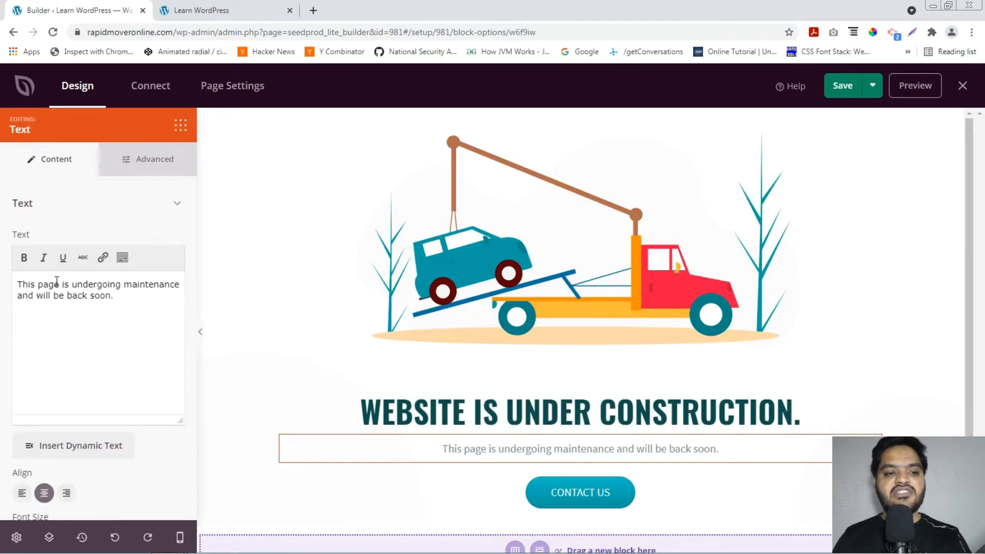
key("BackSpace")
key("BackSpace")
key("BackSpace")
key("BackSpace")
type("website")
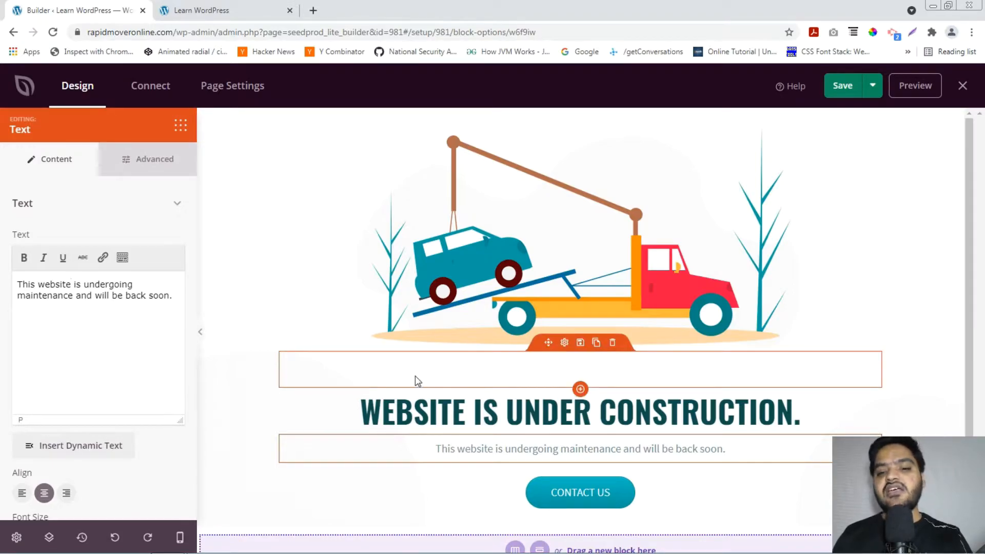
Step: Replace the tow truck picture with the downloaded cranes-building image and save the maintenance page
scroll(701, 365, "down", 1)
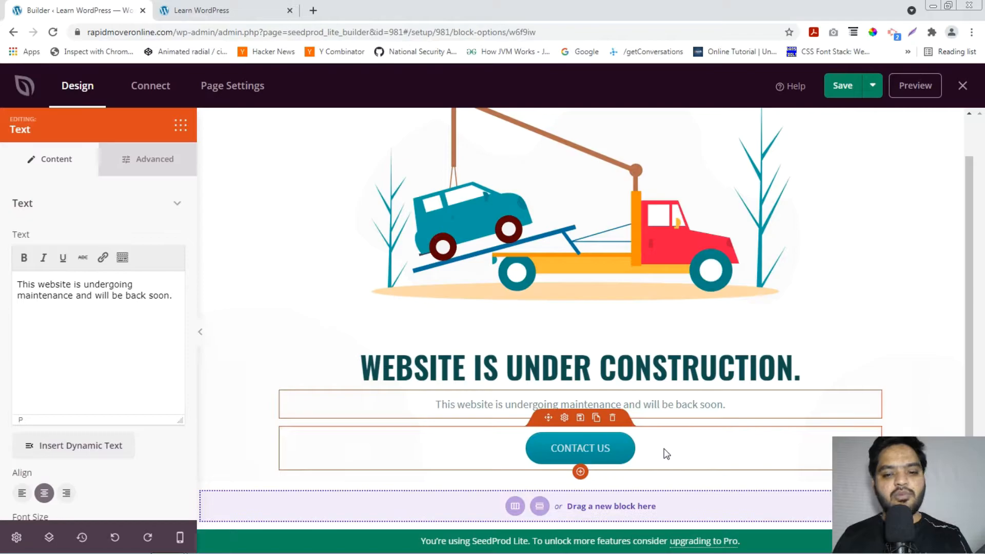
scroll(615, 359, "up", 1)
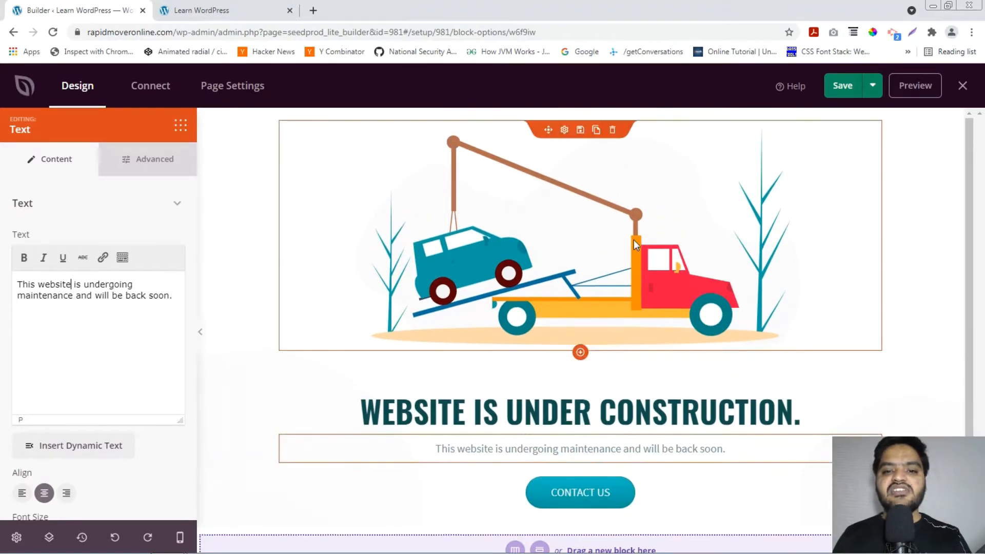
left_click(595, 262)
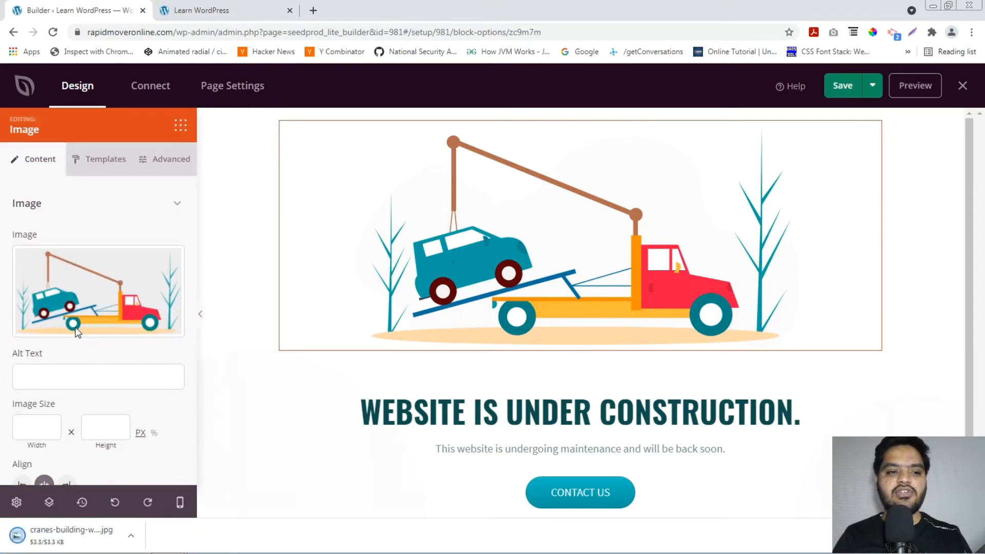
left_click(83, 290)
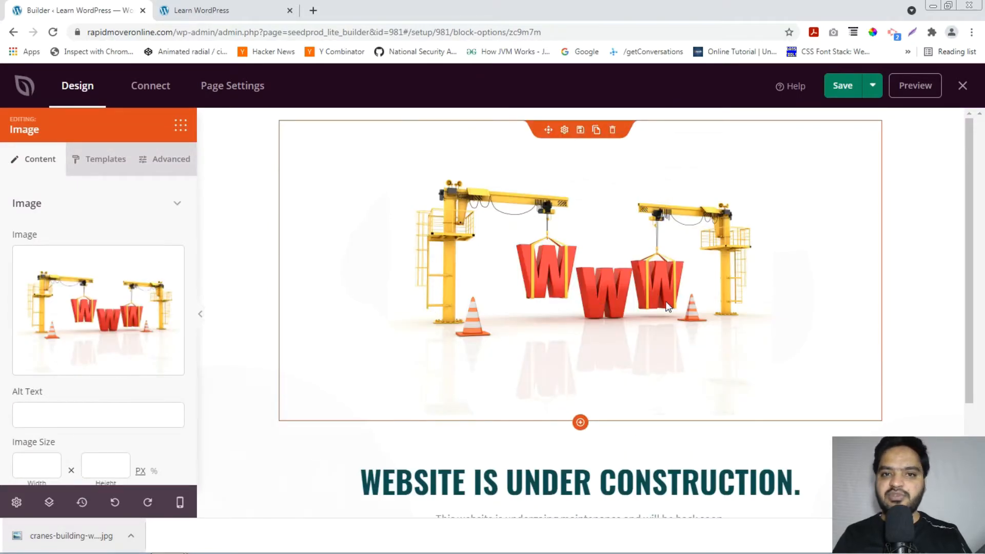
scroll(667, 306, "down", 3)
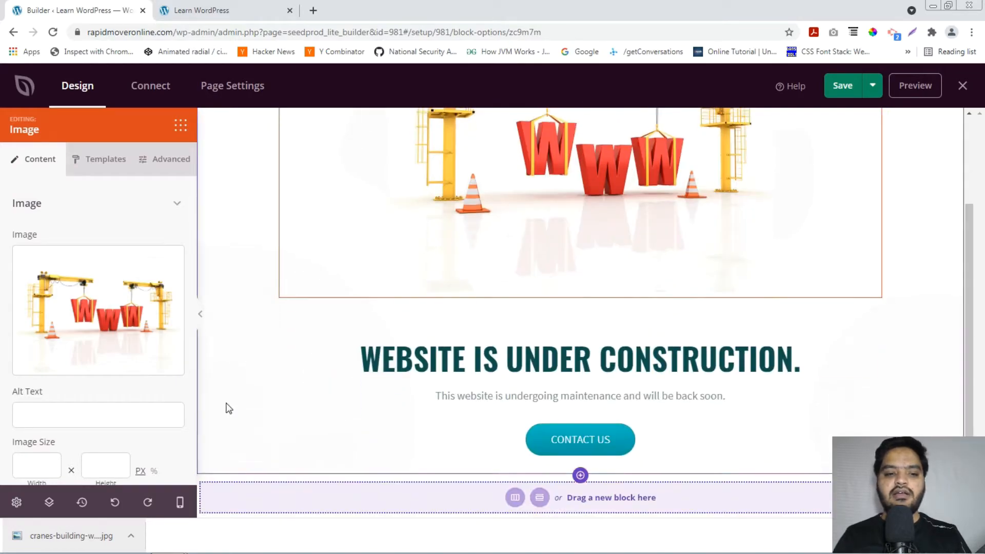
left_click(841, 99)
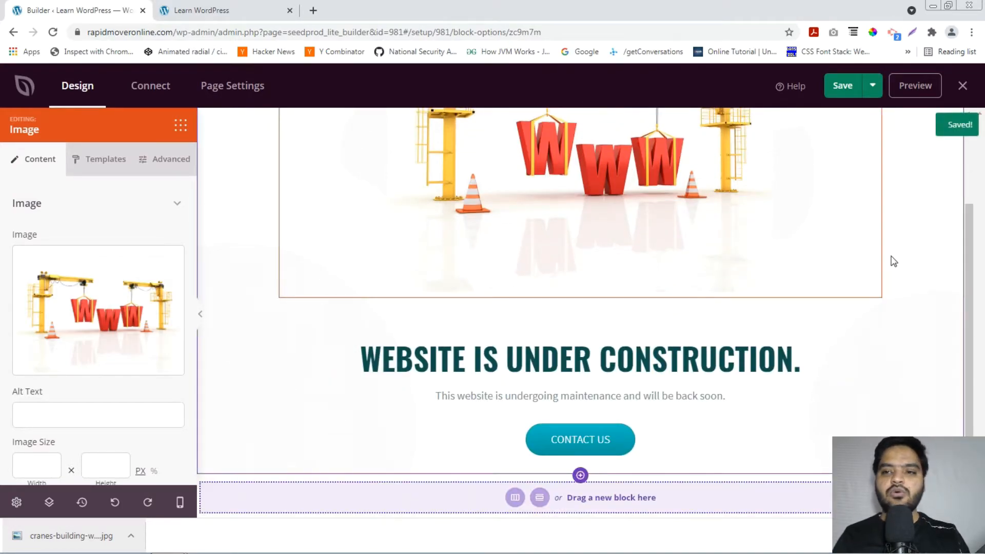
left_click(970, 34)
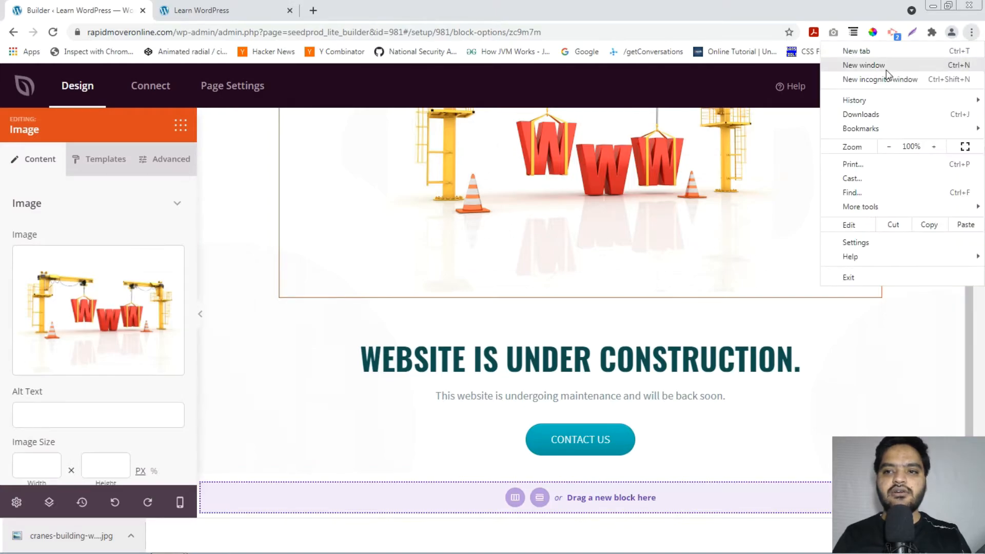
left_click(886, 79)
type("https://rapidmoveronline.com/")
key("Return")
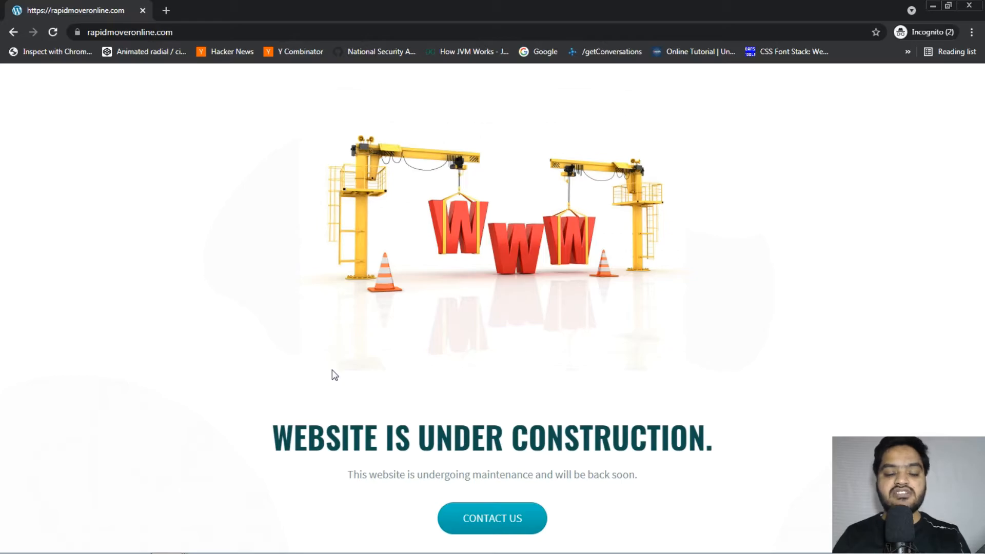
Step: Return from the page builder to the SeedProd pages overview and deactivate Maintenance Mode
key("alt+Tab")
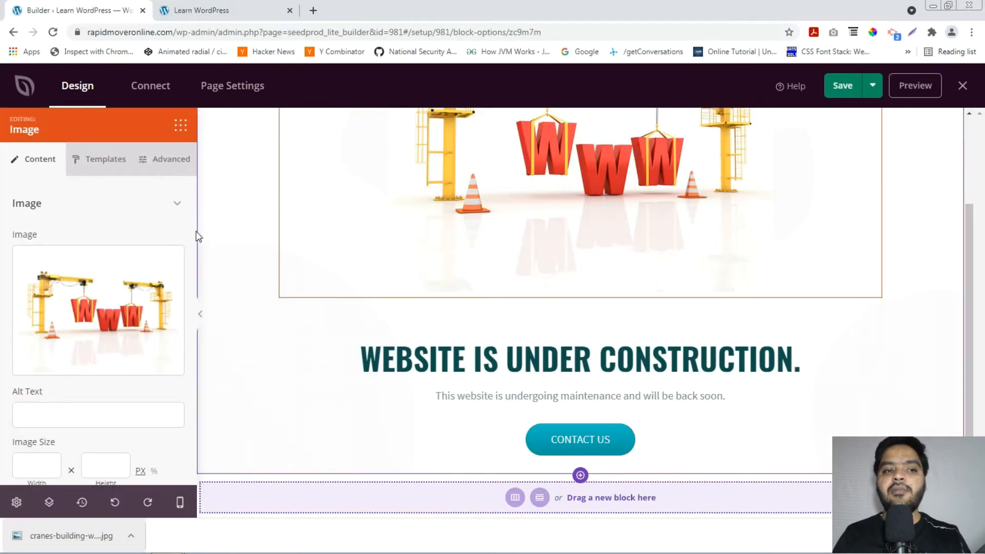
left_click(13, 32)
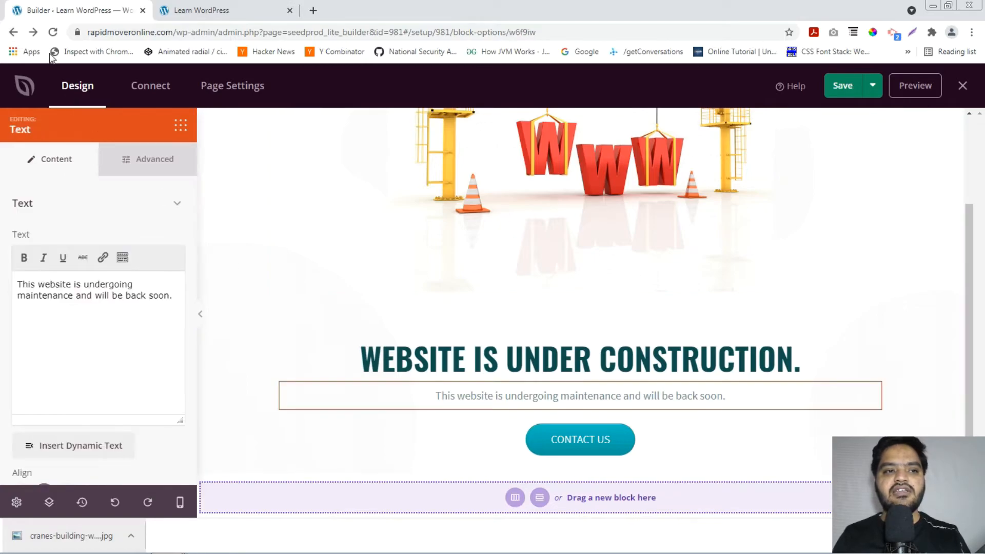
left_click(14, 33)
left_click(13, 32)
left_click(14, 33)
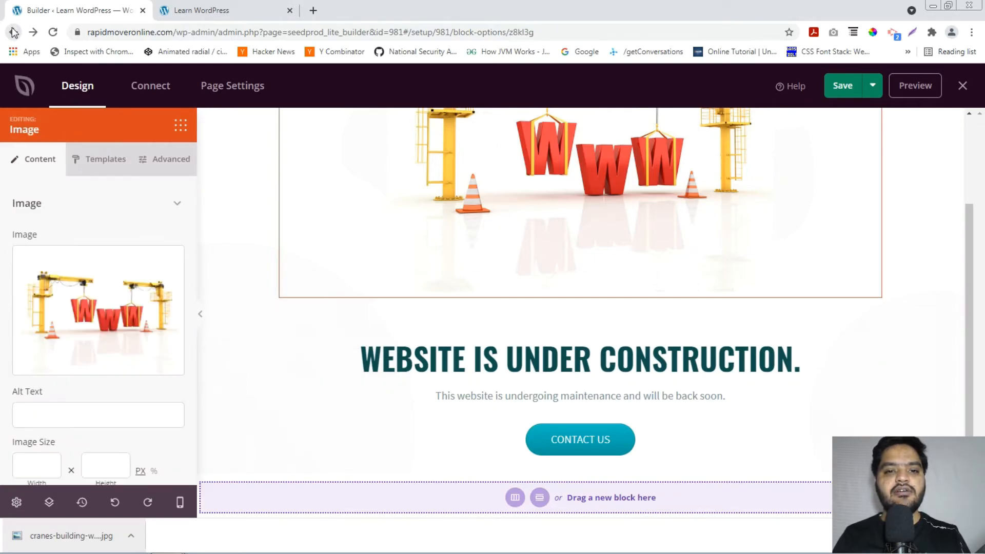
left_click(13, 33)
left_click(13, 33)
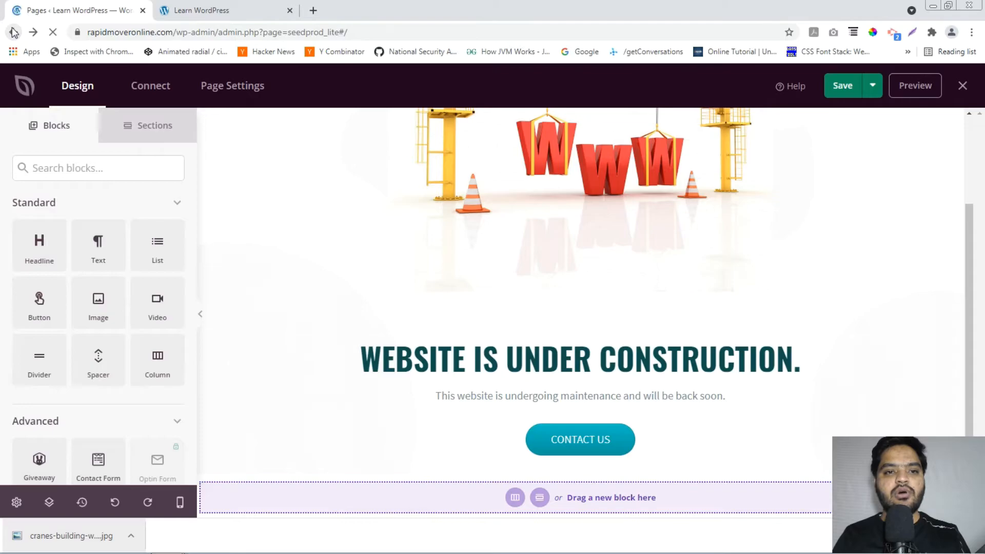
scroll(164, 220, "down", 2)
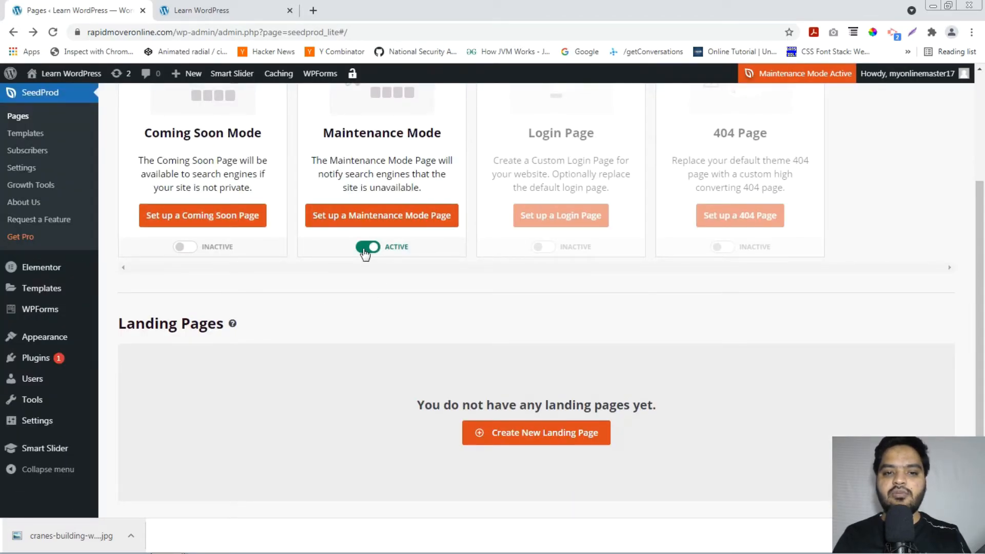
left_click(363, 249)
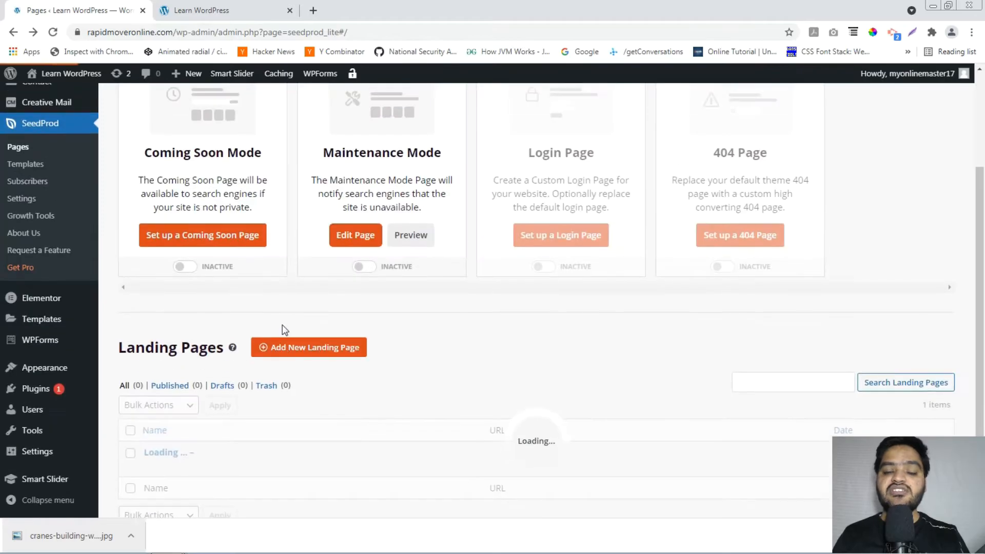
Step: Activate Coming Soon Mode for the site in SeedProd's page modes
scroll(285, 330, "down", 1)
scroll(285, 330, "up", 2)
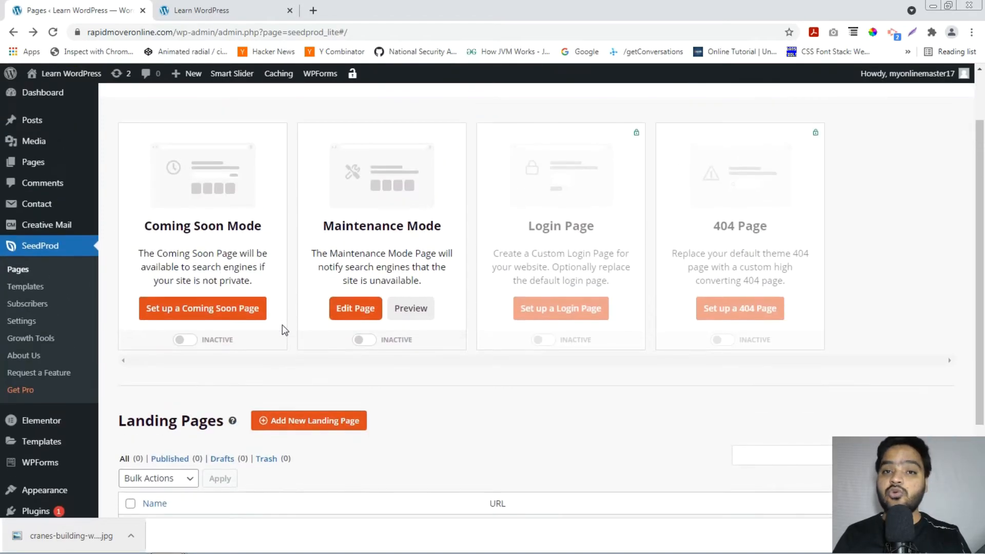
left_click(193, 347)
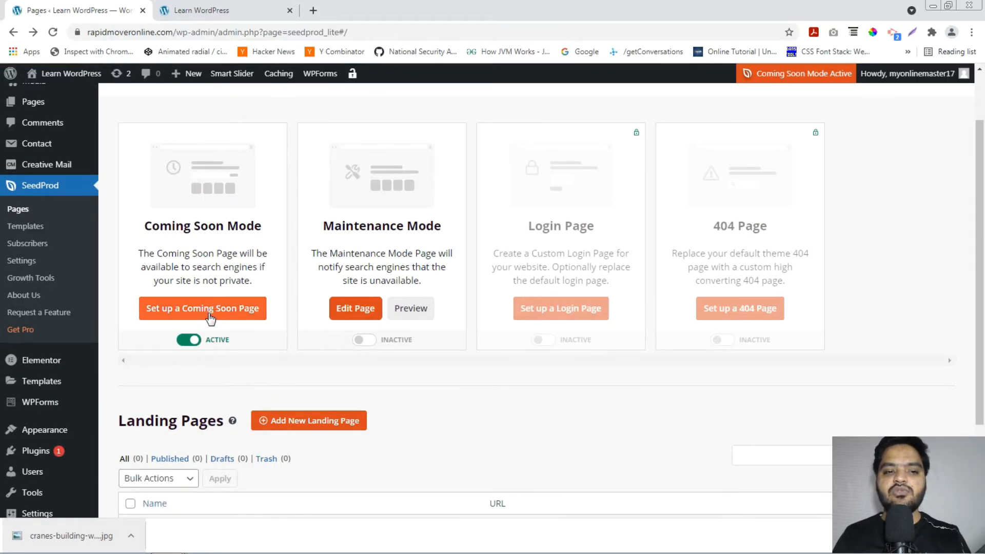
Step: Set up a coming soon page using the Rocket Coming Soon Page template
left_click(211, 316)
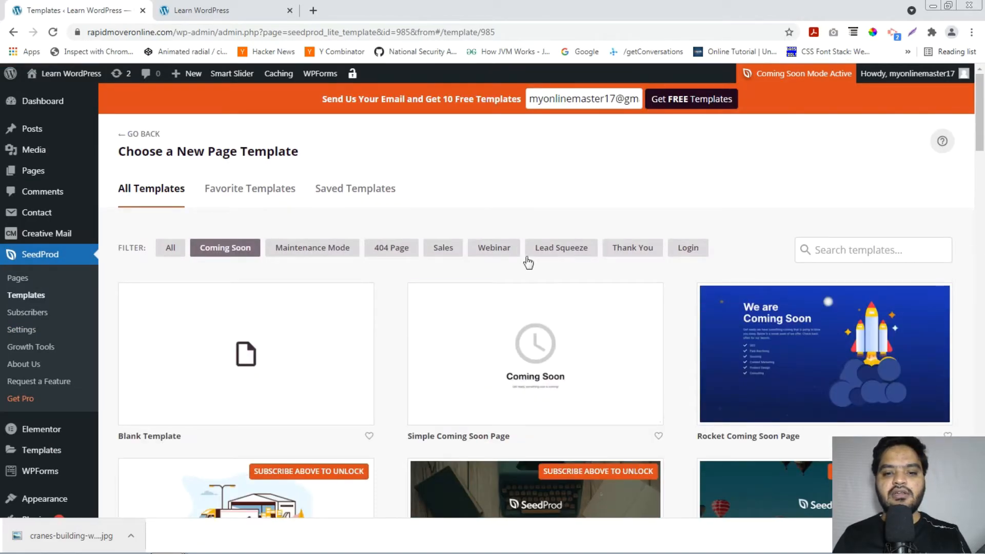
scroll(674, 332, "down", 3)
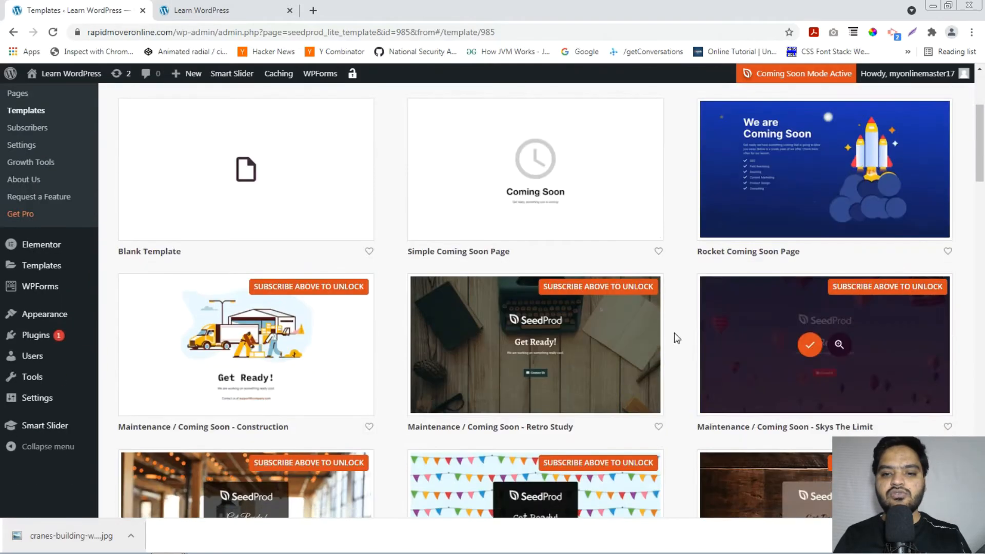
scroll(660, 353, "up", 2)
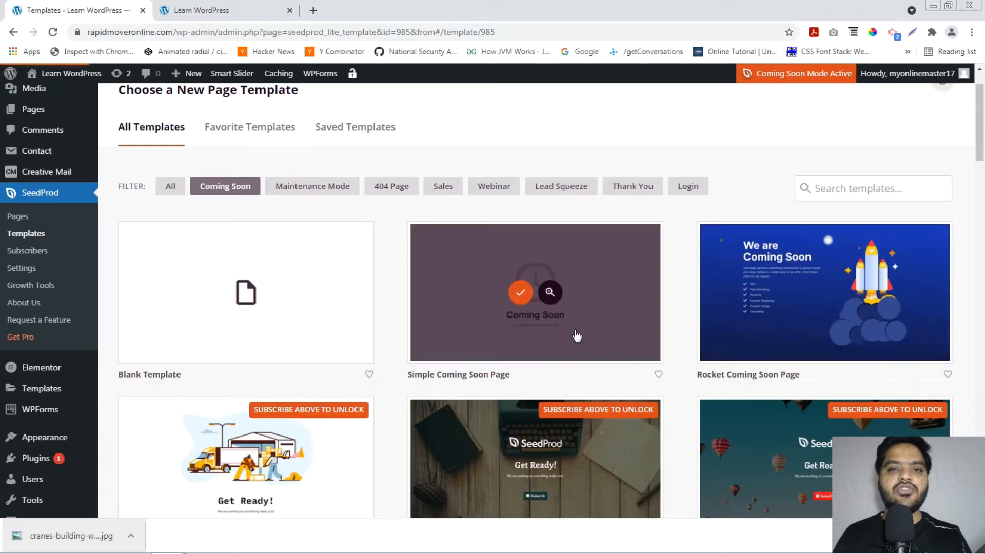
left_click(576, 336)
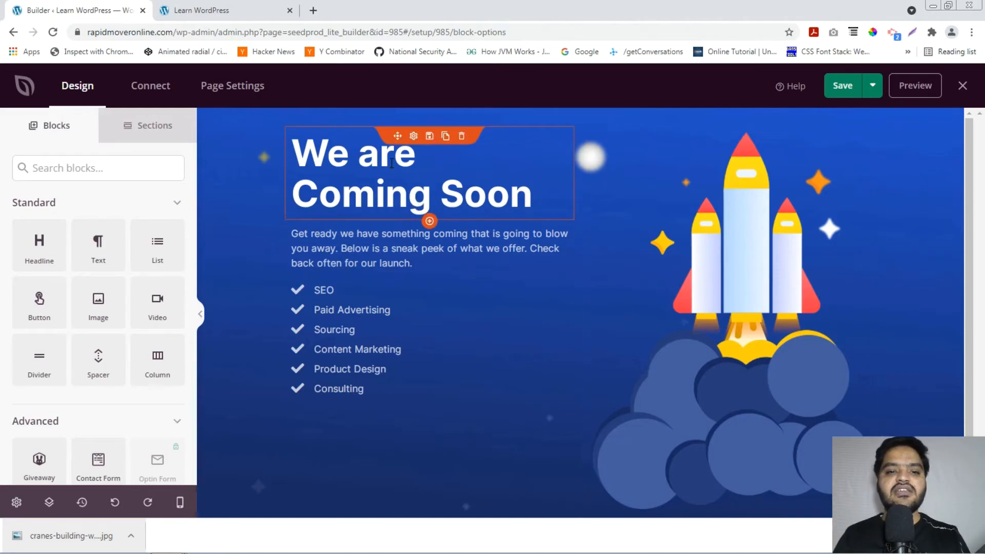
Step: Look at the settings of the headline and rocket image blocks, and save the coming soon page
left_click(391, 164)
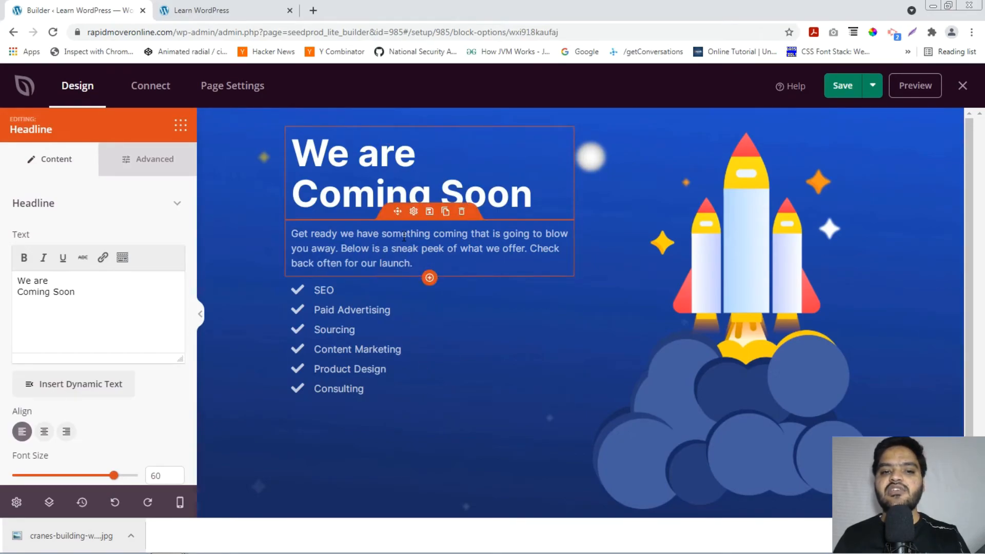
left_click(739, 286)
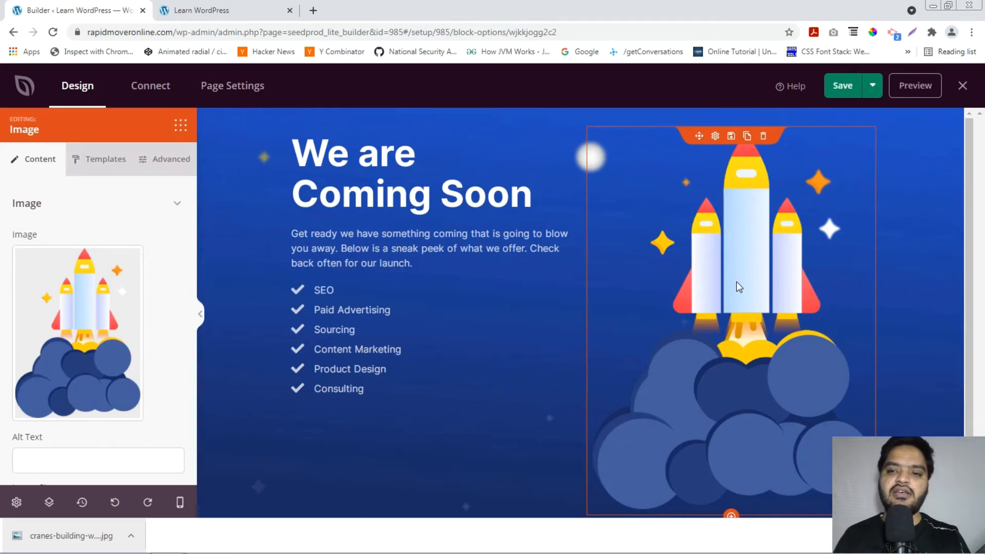
left_click(836, 94)
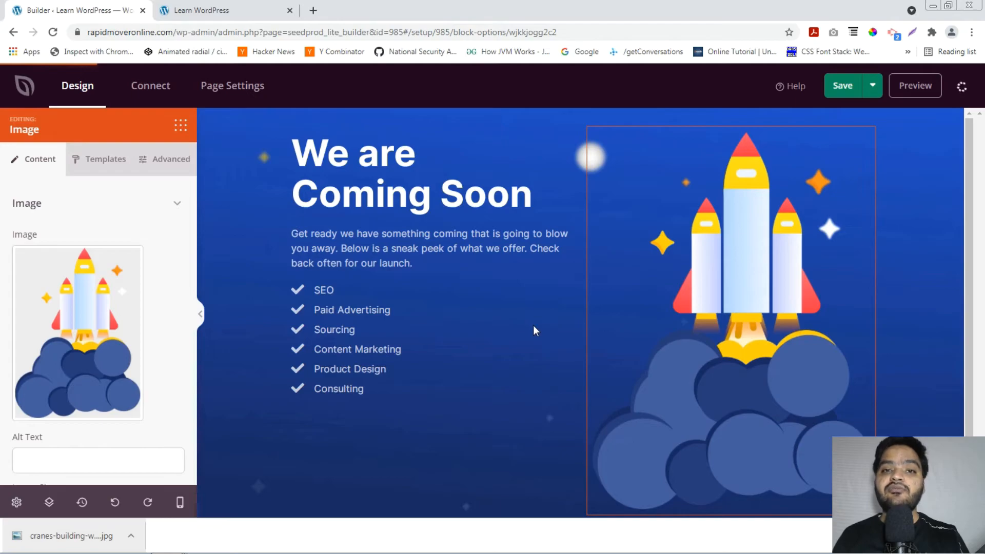
Step: Switch to the incognito window and reload rapidmoveronline.com to check the coming soon page
key("alt+Tab")
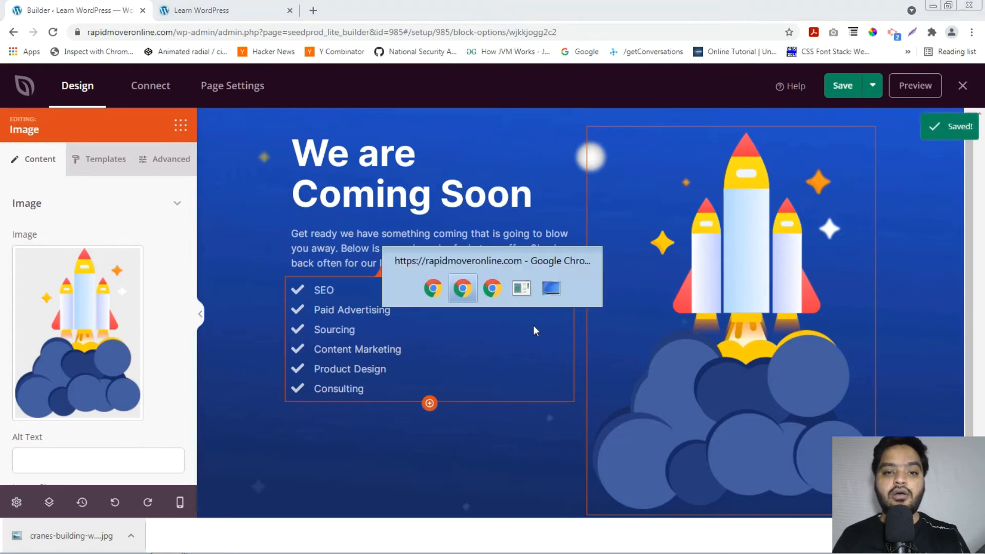
left_click(53, 32)
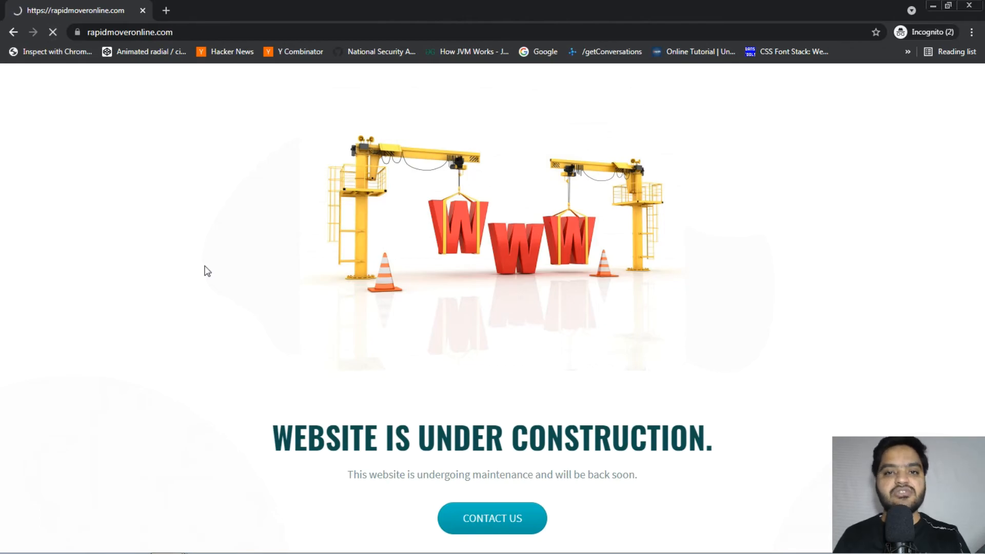